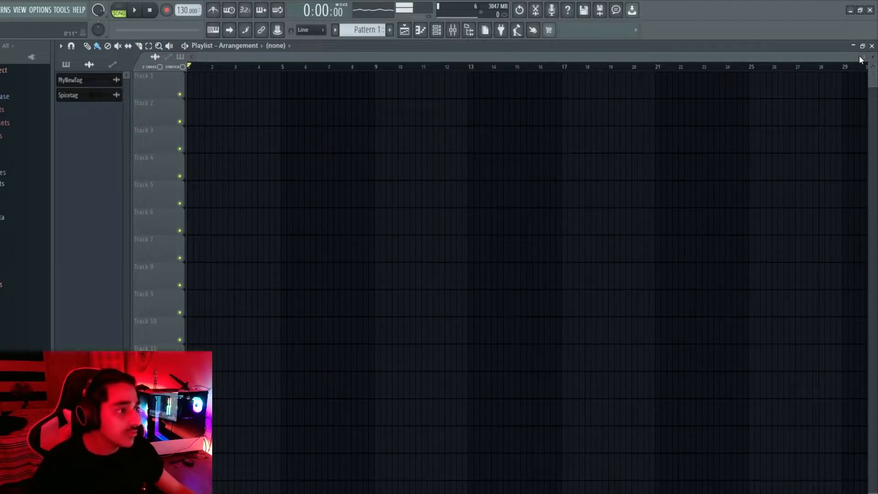
Show the Channel rack with F6 and drag it up near the top of the playlist
mouse_move(864, 57)
left_mouse_down()
mouse_move(652, 73)
mouse_move(494, 65)
mouse_move(863, 67)
left_mouse_up()
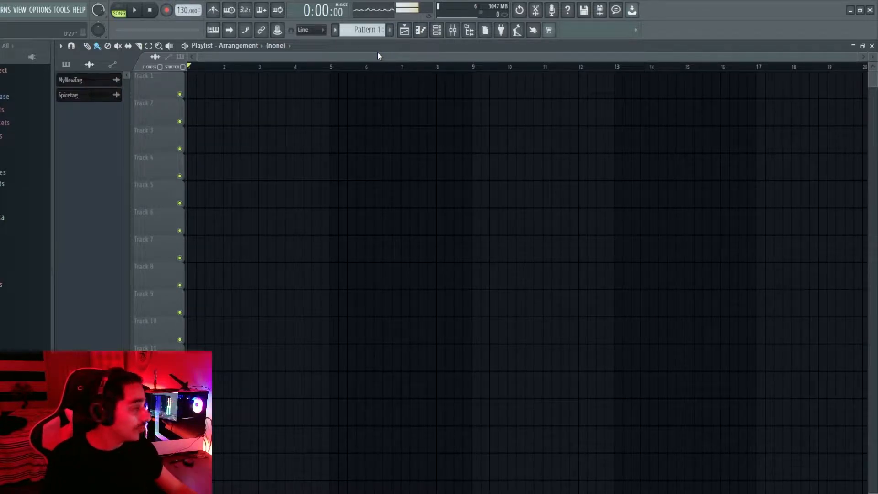
key("F6")
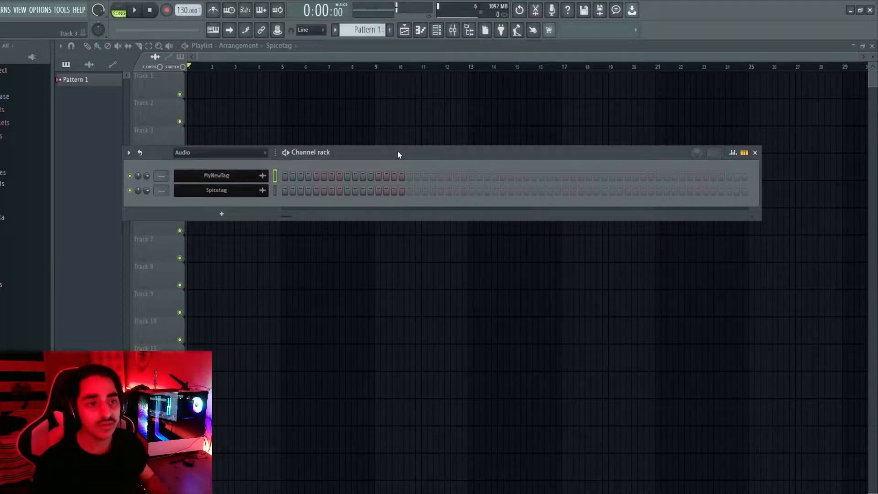
left_click_drag(331, 153, 467, 173)
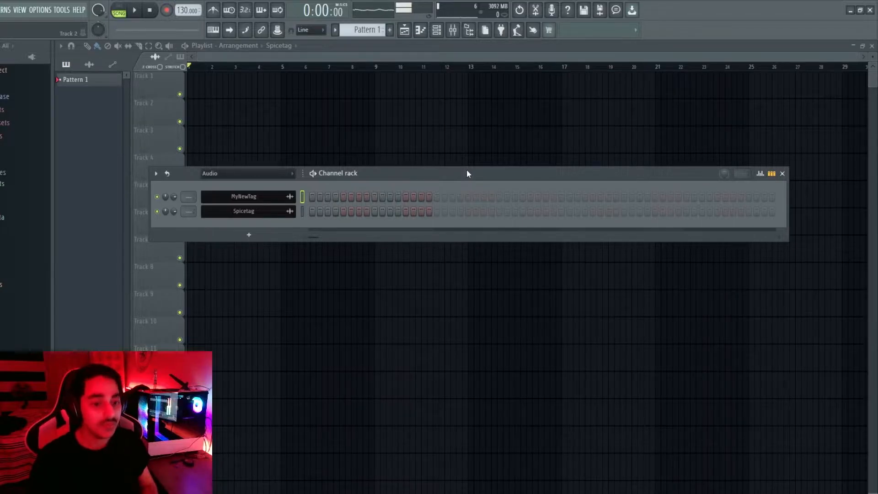
left_click_drag(467, 173, 468, 145)
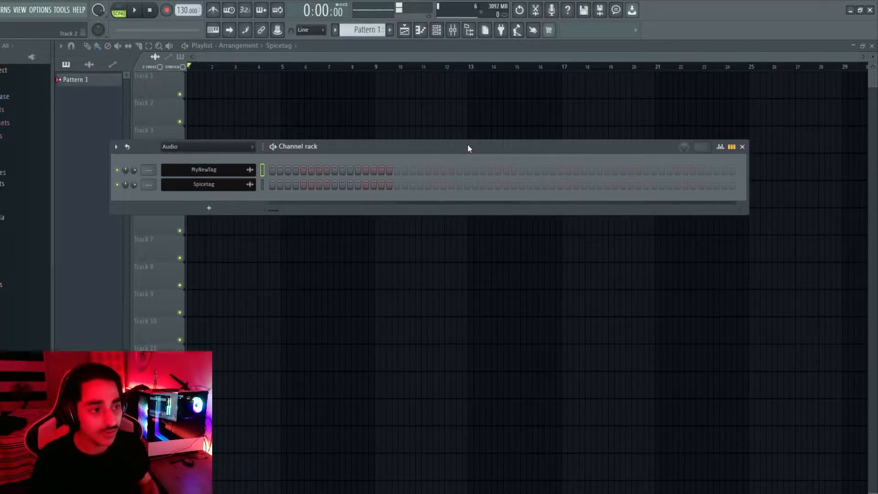
left_click_drag(467, 145, 491, 149)
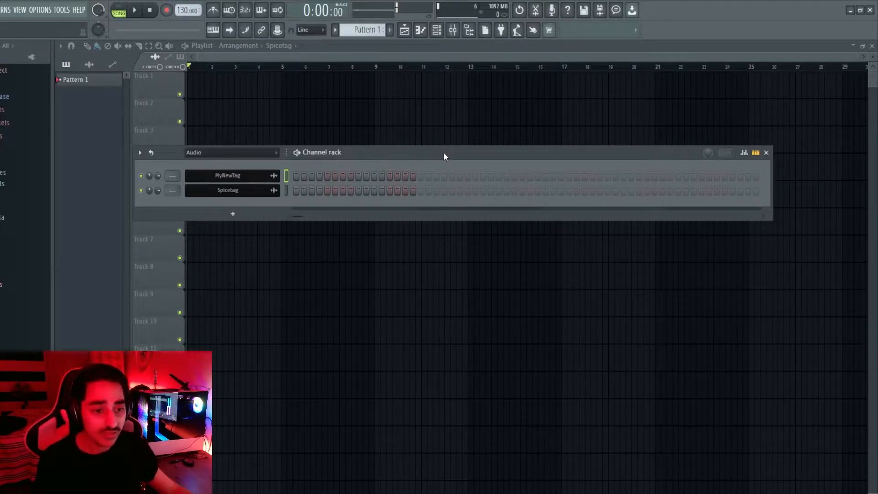
left_click_drag(444, 153, 442, 139)
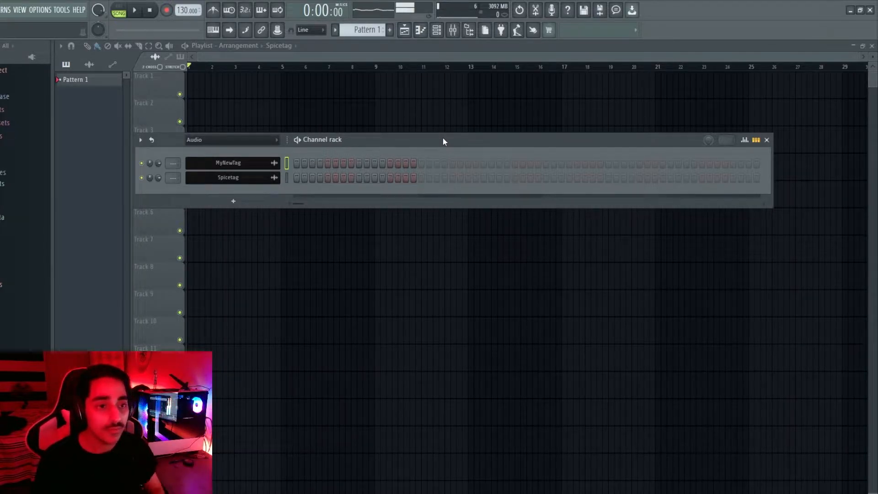
left_click_drag(443, 140, 443, 79)
left_click_drag(384, 78, 438, 180)
Hide the Channel rack, reopen it from the toolbar, and move it toward the playlist top
key("F6")
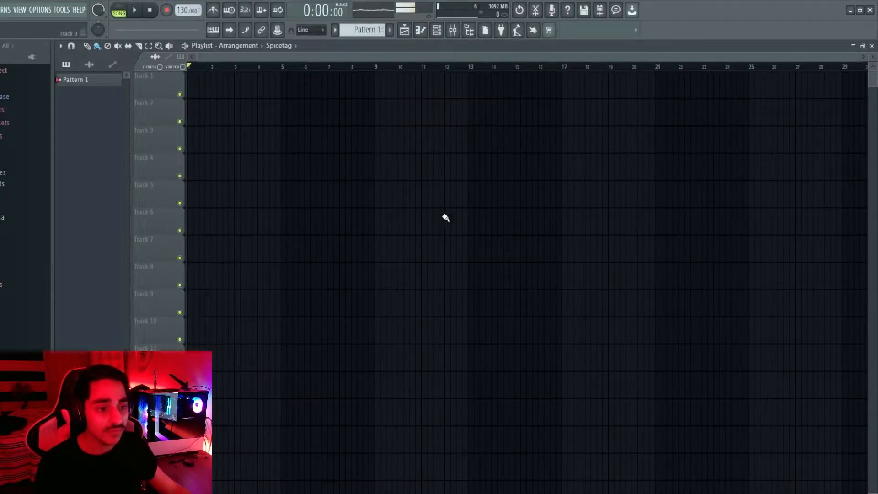
left_click(444, 34)
left_click_drag(428, 179, 386, 144)
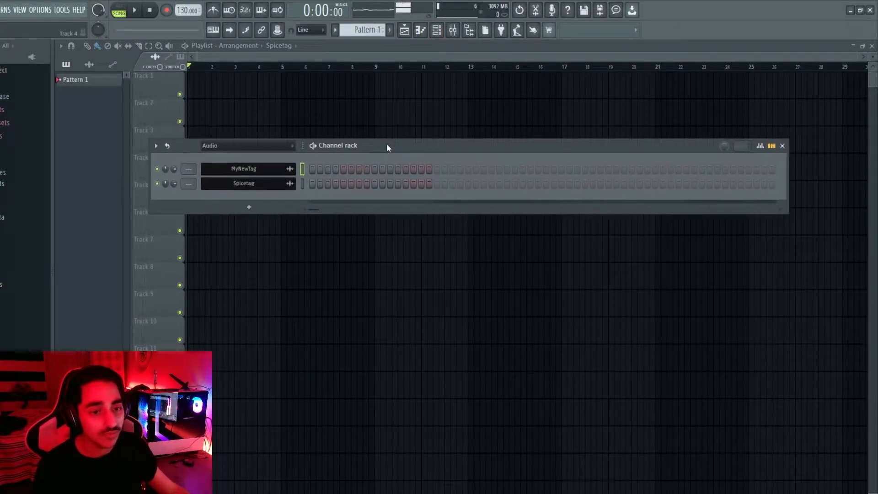
Add a Sytrus instrument channel and audition a few notes around C5
left_click(252, 208)
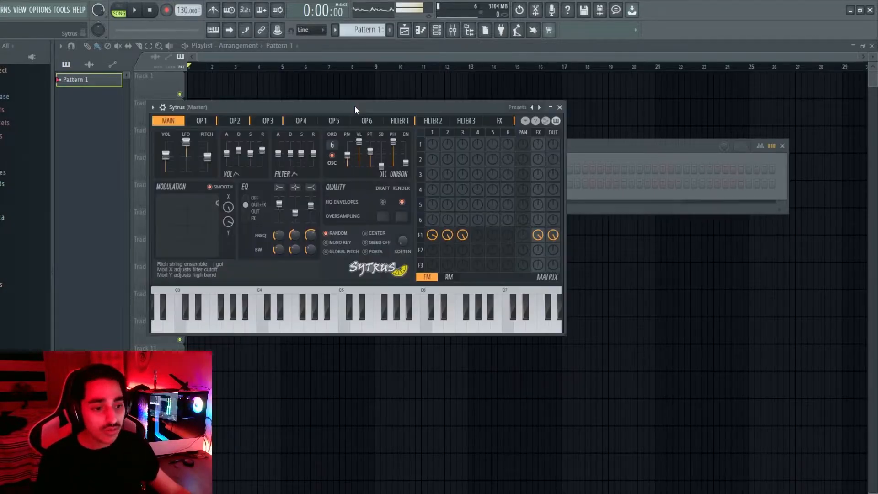
mouse_move(355, 105)
left_mouse_down()
mouse_move(388, 86)
mouse_move(366, 144)
mouse_move(370, 107)
left_mouse_up()
left_click(369, 322)
left_click(313, 328)
left_click(384, 327)
left_click(351, 330)
left_click(311, 331)
left_click(408, 330)
left_click(479, 328)
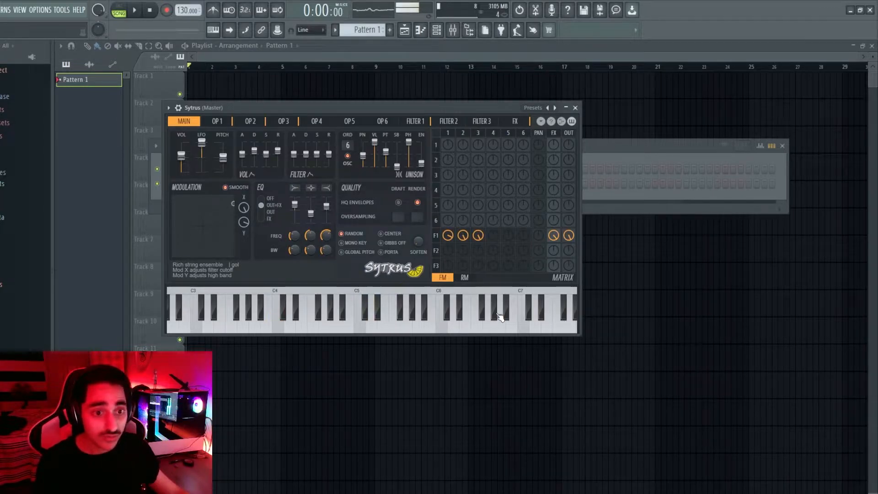
Load the Bell > Dream bell preset into Sytrus, preview it on F4, and close the window
left_click(538, 110)
mouse_move(570, 162)
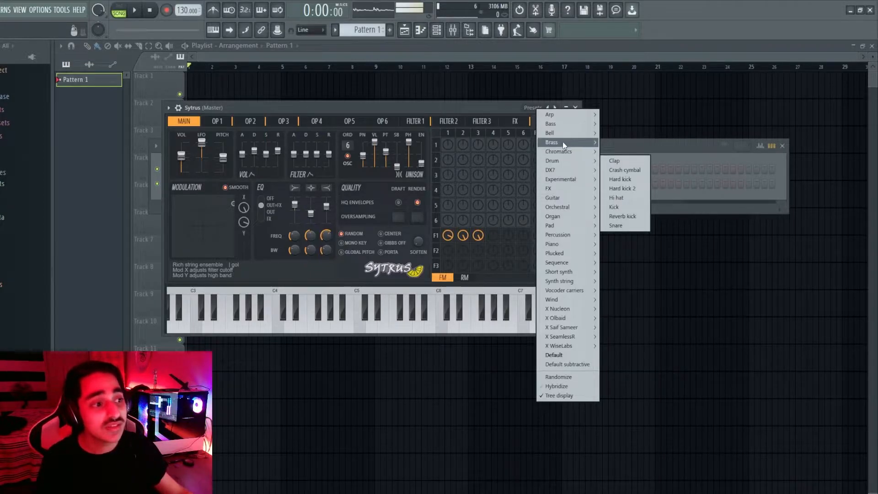
mouse_move(571, 135)
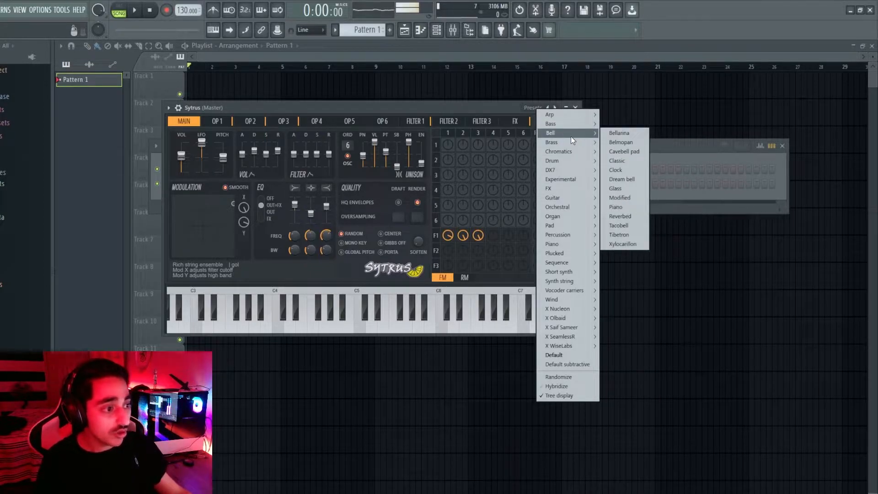
left_click(635, 180)
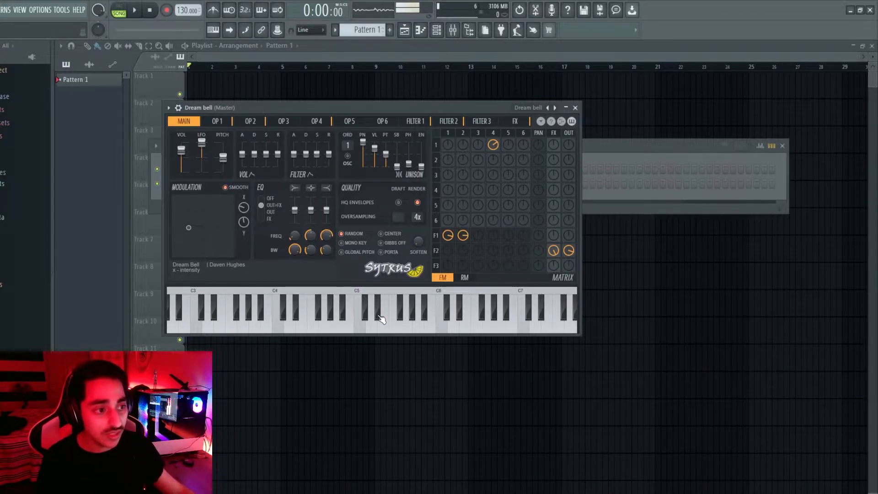
left_click(312, 323)
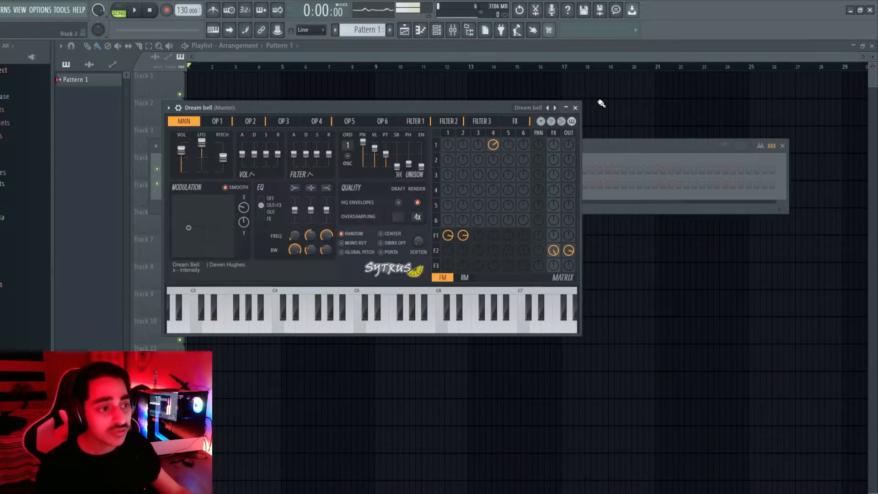
left_click_drag(443, 107, 470, 109)
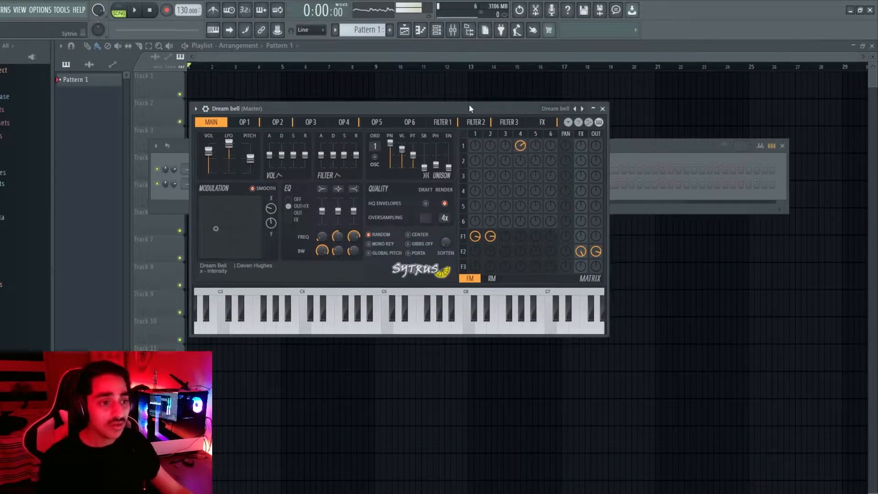
left_click(603, 108)
Select the Dream bell channel, turn on typing keyboard to piano, and move the Channel rack higher
left_click(302, 198)
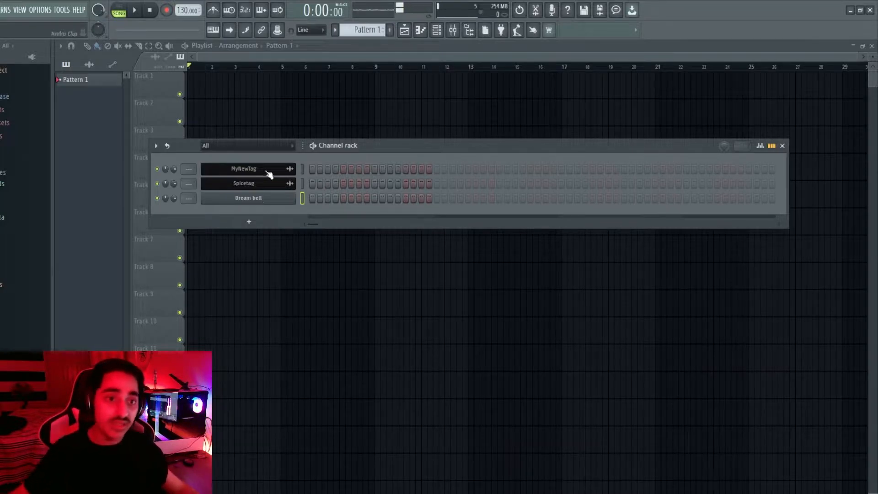
left_click(215, 31)
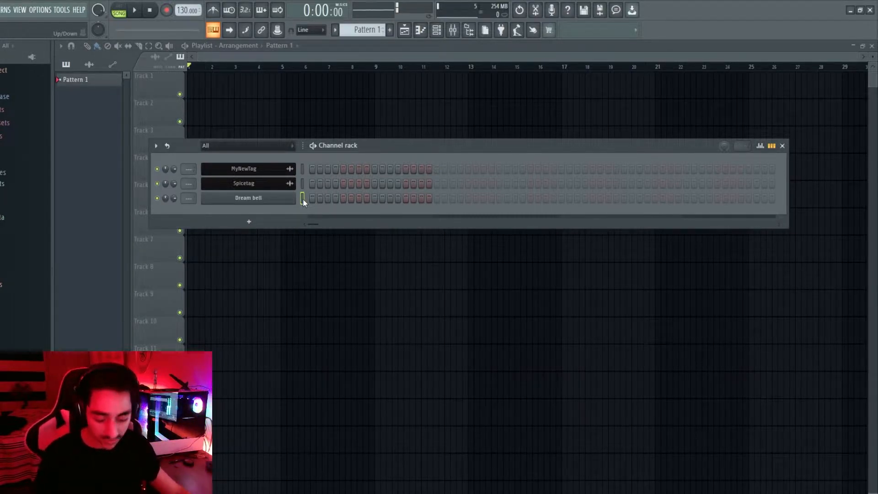
left_click_drag(396, 143, 382, 75)
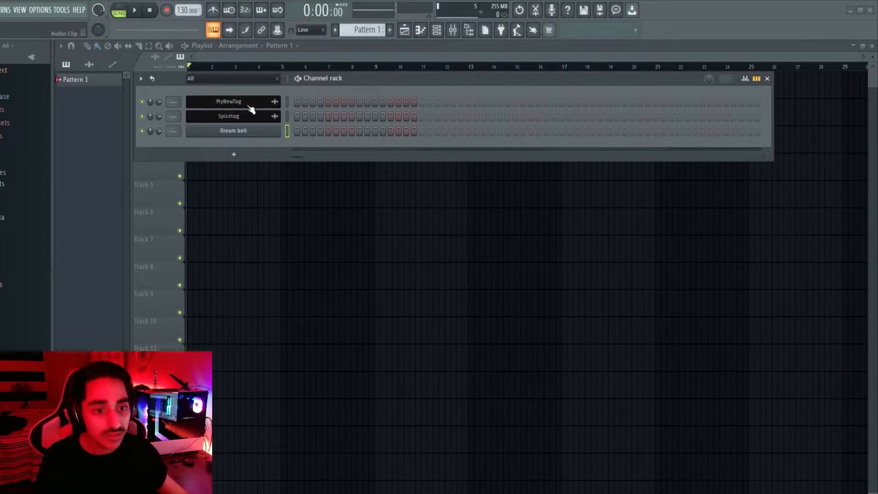
right_click(241, 134)
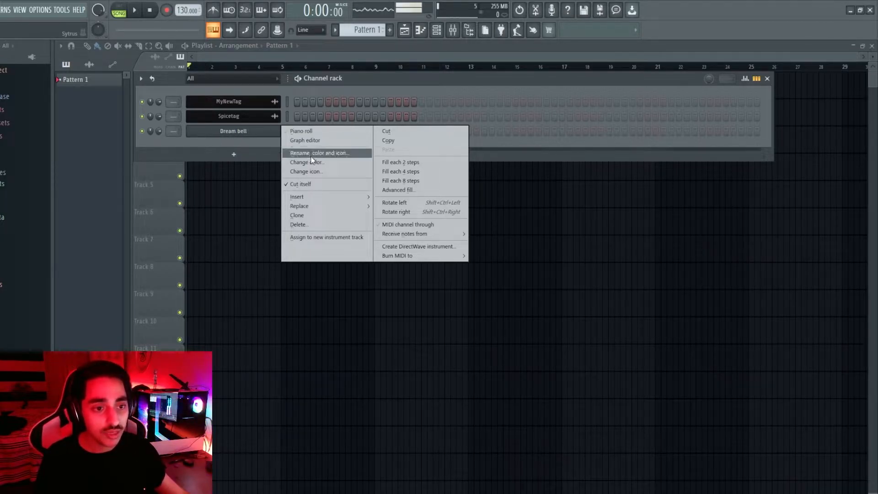
Open Dream bell's piano roll, scroll down to the C5 octave, and hide the Channel rack
left_click(320, 133)
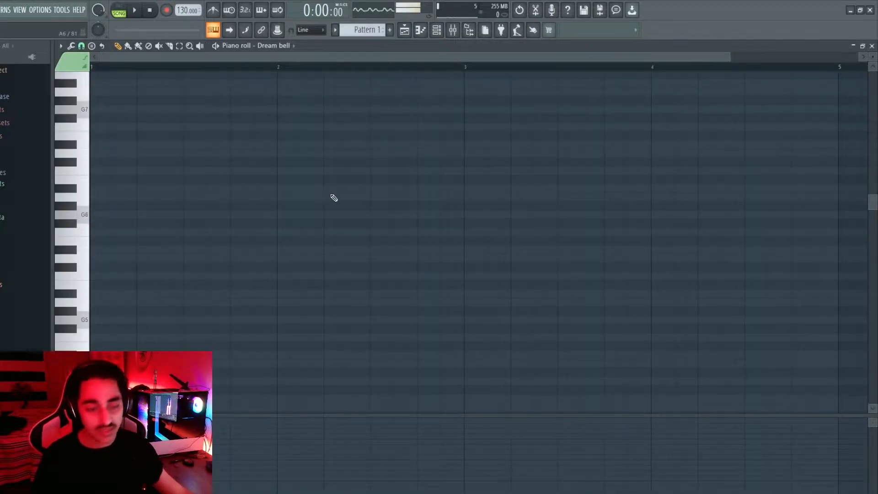
scroll(236, 229, "down", 2)
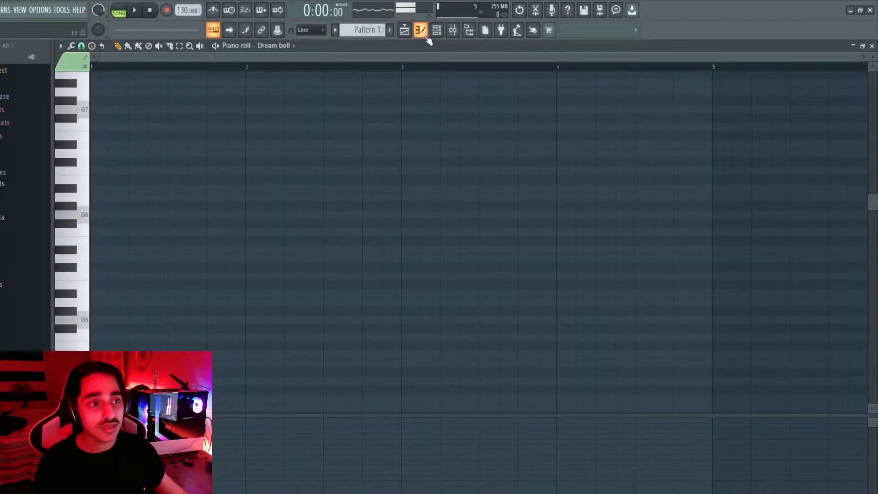
scroll(186, 174, "down", 5)
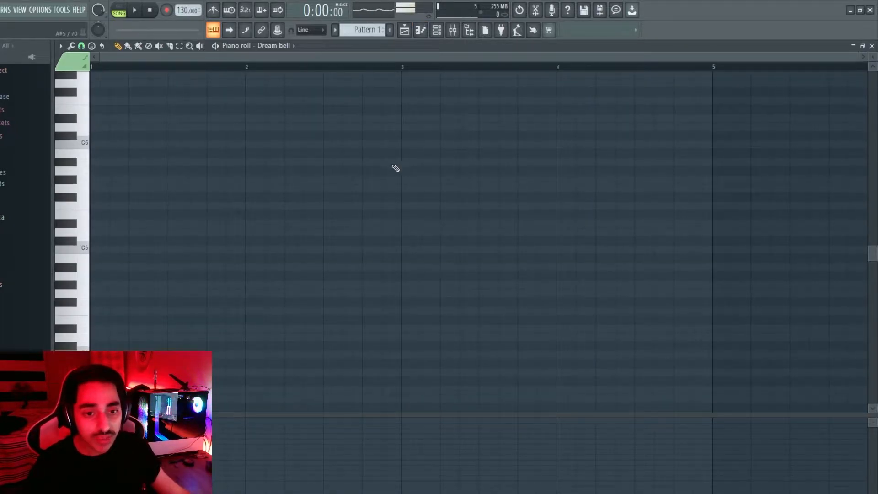
left_click(437, 30)
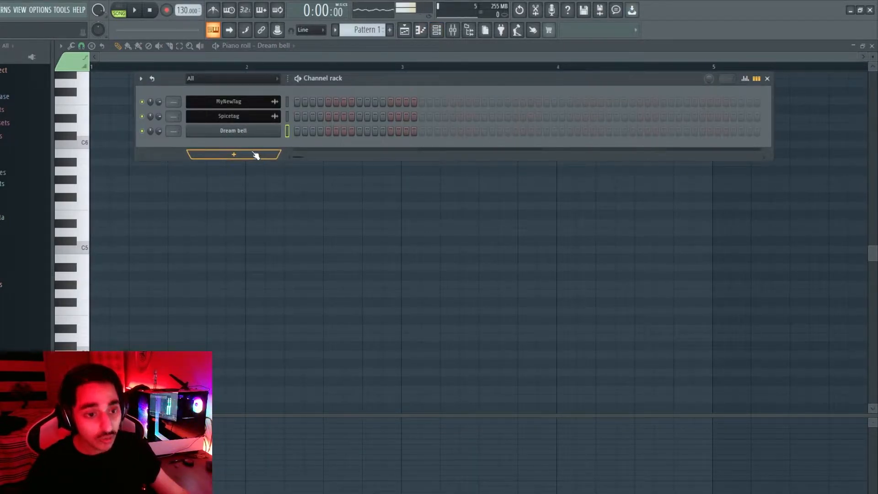
key("F6")
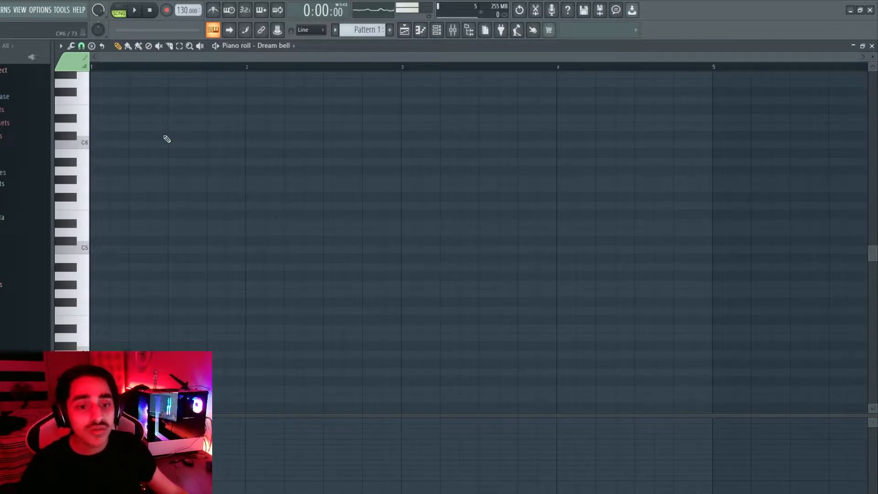
Draw a C5 note spanning bars 1–3, then add F5, D#4 and E5 notes, lowering E5 two semitones
mouse_move(300, 163)
left_mouse_down()
mouse_move(313, 160)
mouse_move(224, 226)
mouse_move(96, 254)
mouse_move(103, 250)
left_mouse_up()
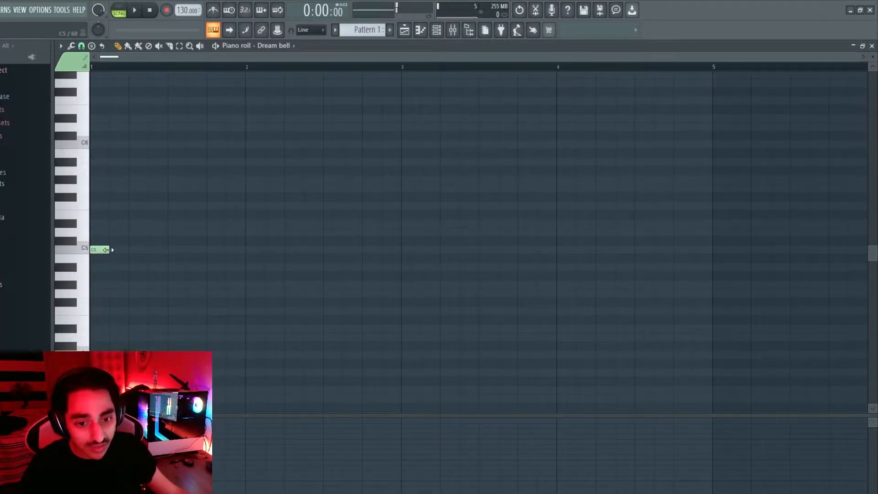
left_click_drag(108, 250, 400, 258)
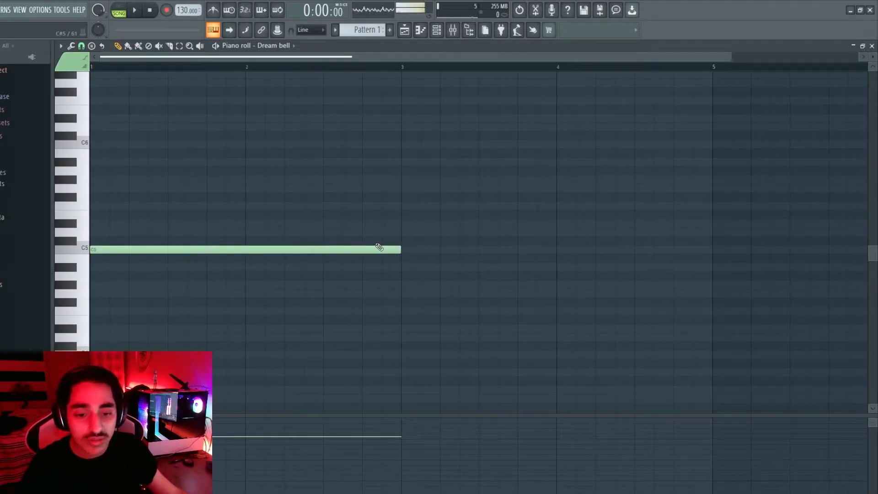
left_click(405, 205)
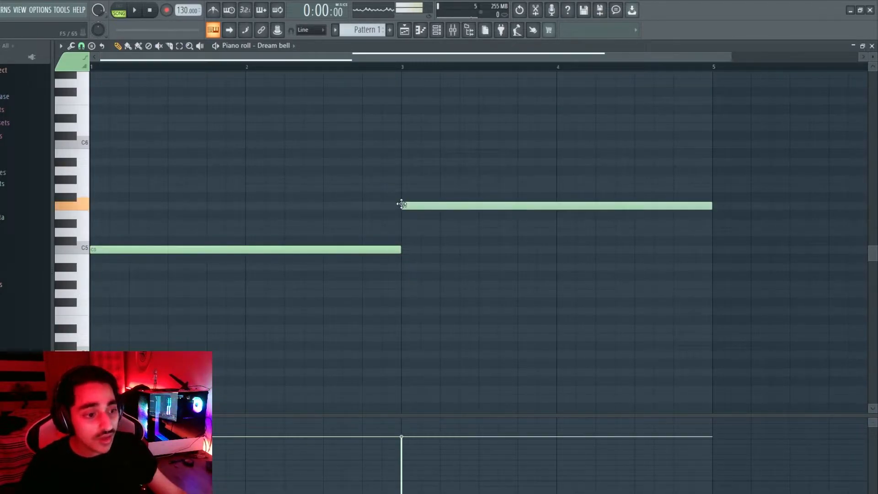
left_click(657, 328)
left_click(753, 215)
left_click_drag(792, 215, 792, 232)
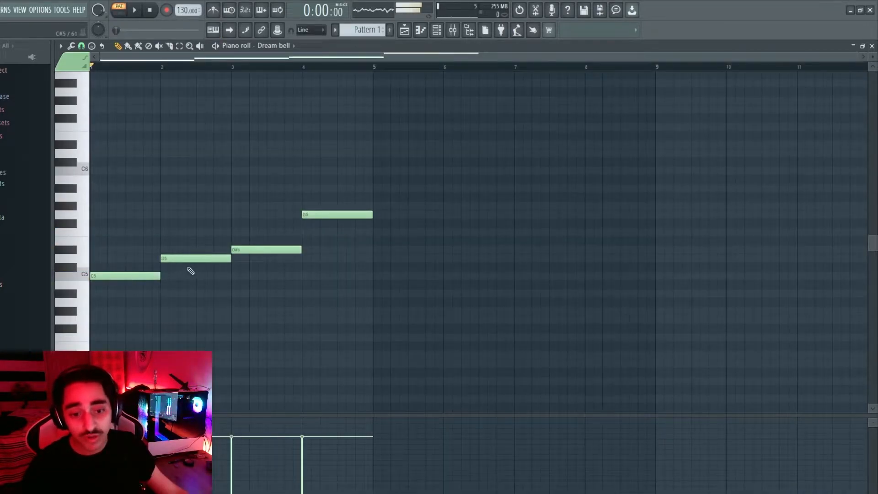
left_click(314, 215)
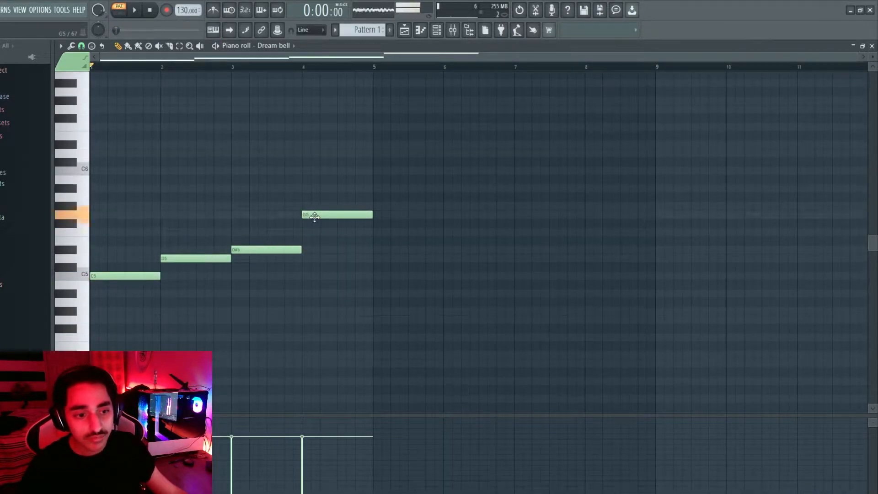
Play the melody back, then return the playhead to the start
left_click(135, 11)
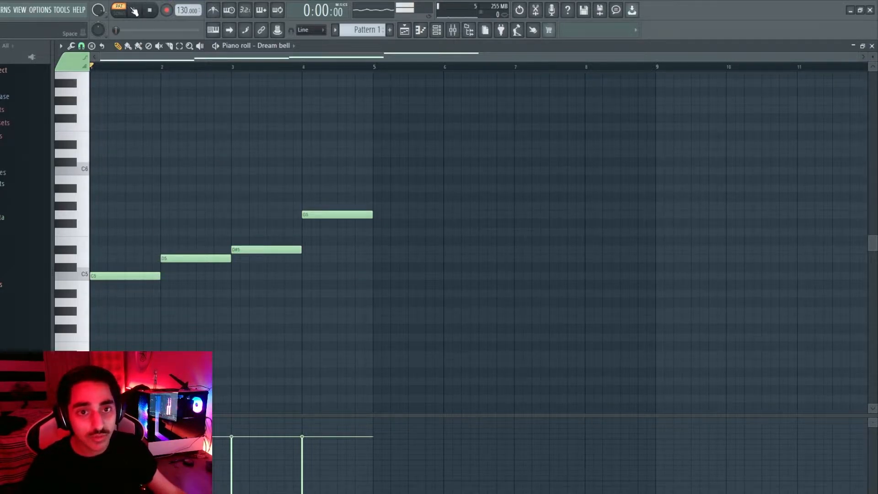
left_click(136, 11)
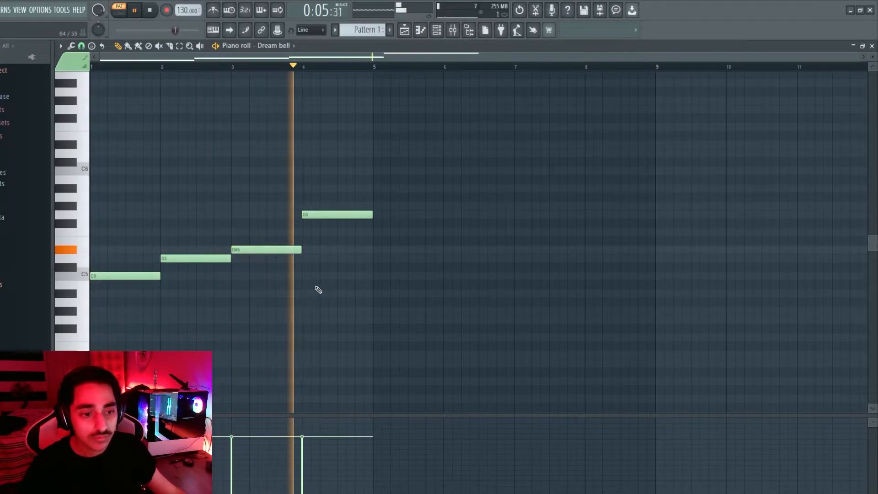
left_click(150, 11)
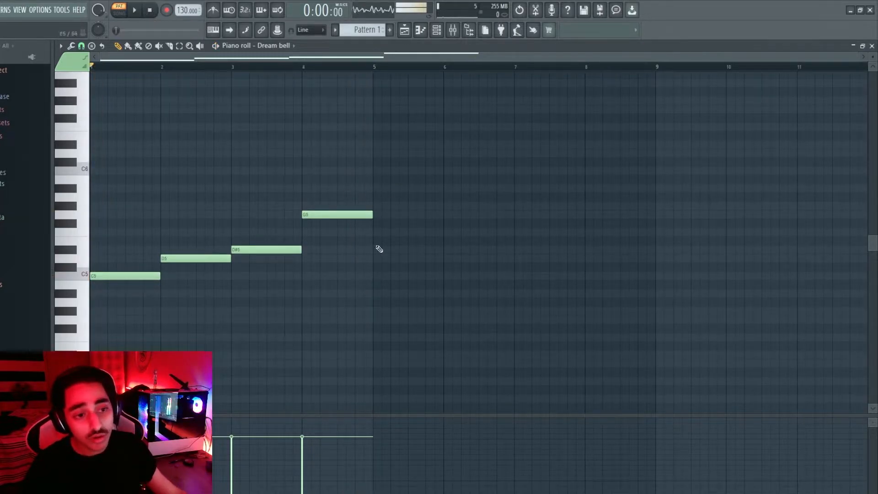
left_click(364, 67)
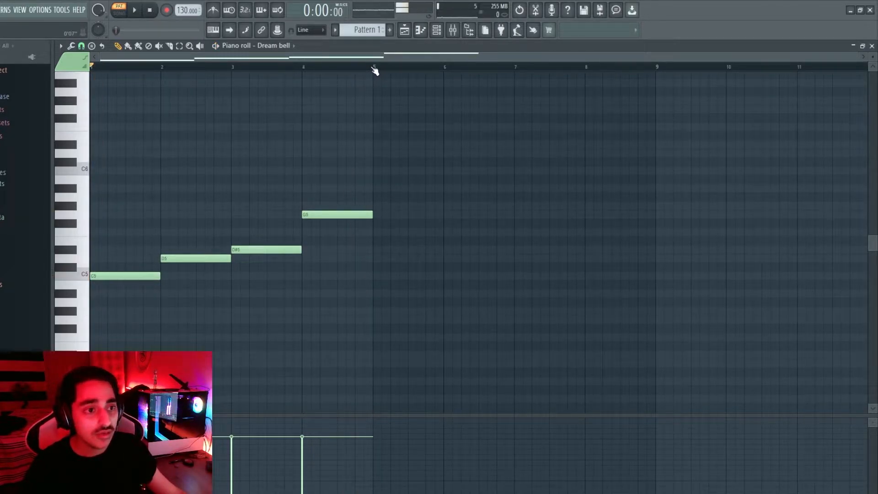
left_click(88, 66)
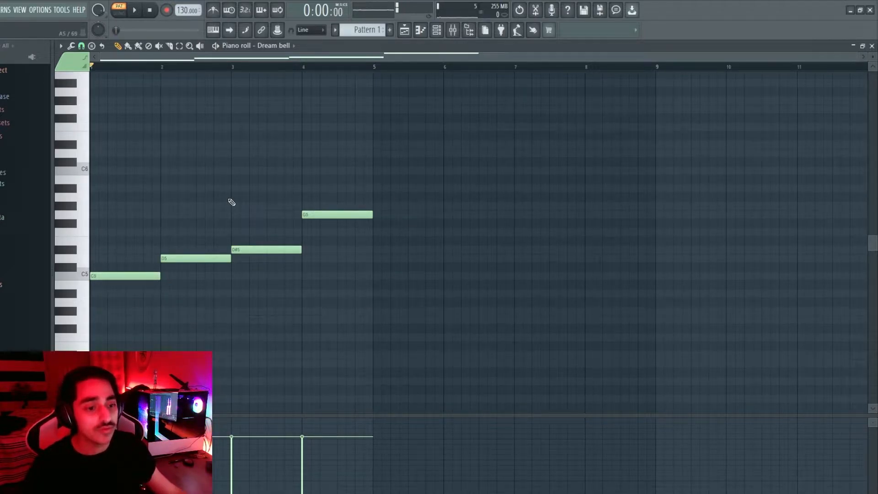
Add D#5, C5, D#4, D5, B5 and C#6 notes from bar 5, plus more out to bar 17
left_click(377, 250)
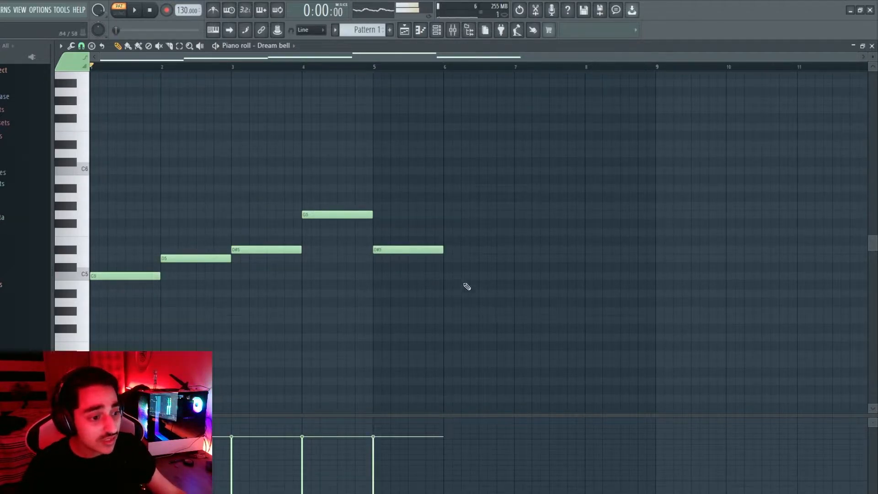
left_click(447, 276)
left_click(534, 356)
left_click(685, 258)
left_click(799, 179)
left_click(861, 163)
left_click_drag(603, 58, 847, 64)
left_click(599, 259)
left_click(749, 171)
left_click(836, 206)
left_click(836, 276)
left_click_drag(624, 58, 860, 64)
left_click_drag(536, 56, 97, 56)
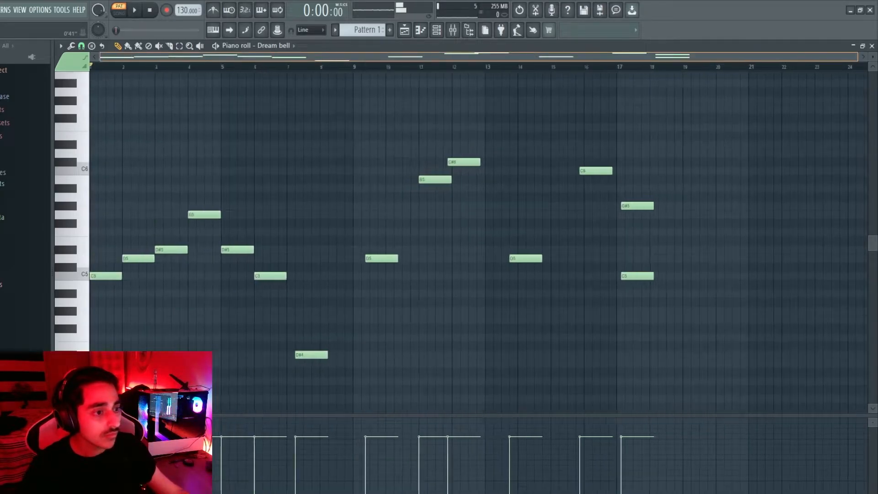
Delete the extra C6, G#5, C5, D5 and C#6 notes past bar 11, and a stray D6
right_click(596, 171)
right_click(637, 205)
right_click(638, 275)
right_click(526, 258)
right_click(465, 162)
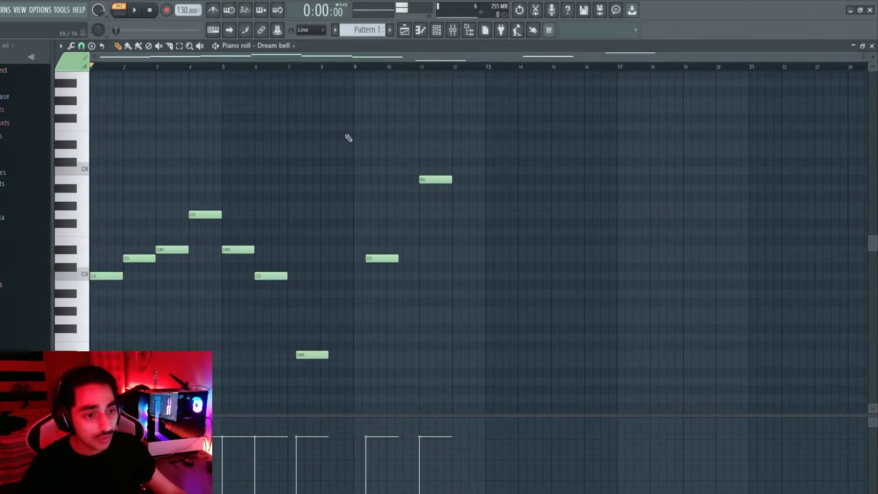
left_click(226, 154)
right_click(244, 153)
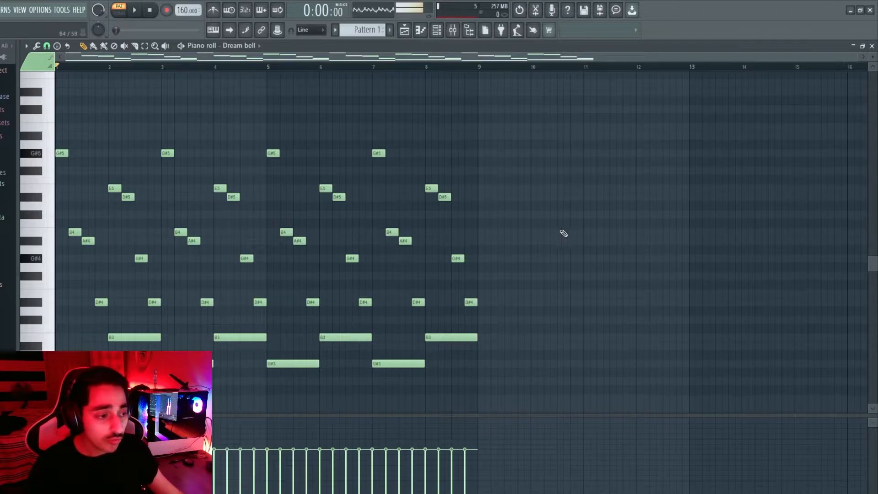
Add G#5 and B4 at bar 9, A#4 beside B4, and D#4 at bar 10, auditioning from bar 8
left_click(60, 154)
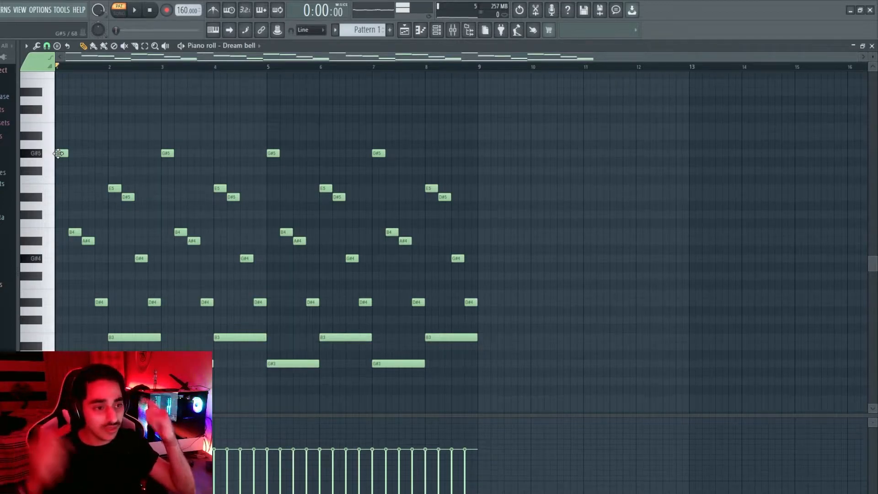
left_click(483, 155)
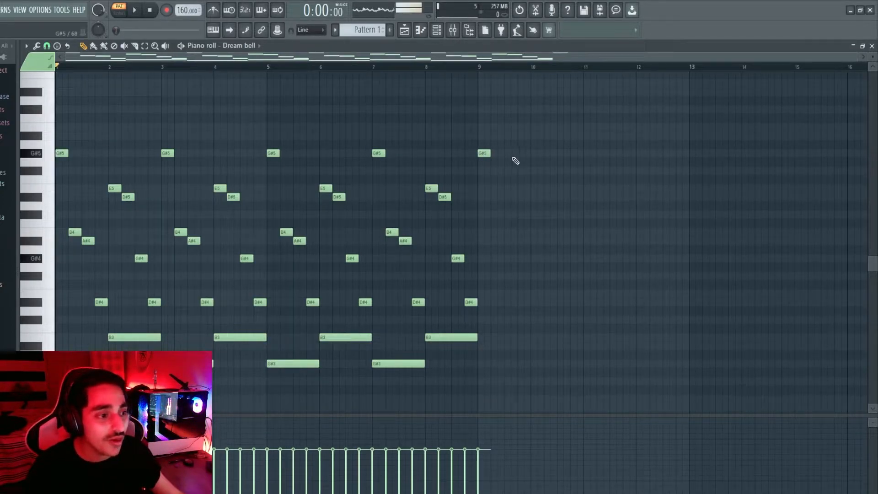
left_click(483, 153)
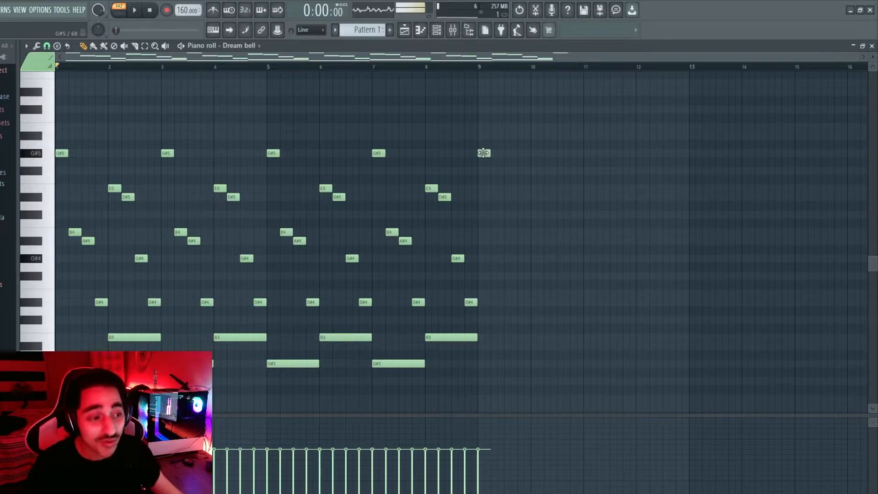
left_click(496, 232)
left_click(468, 67)
key("space")
key("space")
left_click(507, 242)
key("space")
key("space")
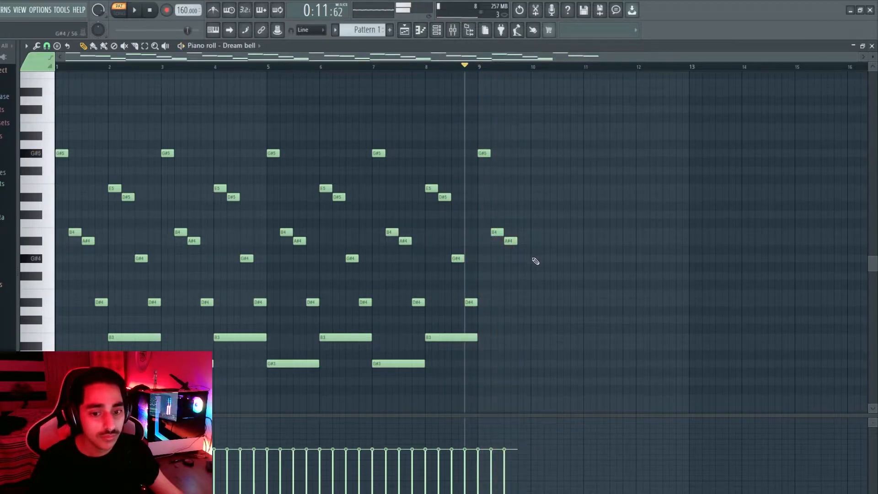
left_click(525, 302)
key("space")
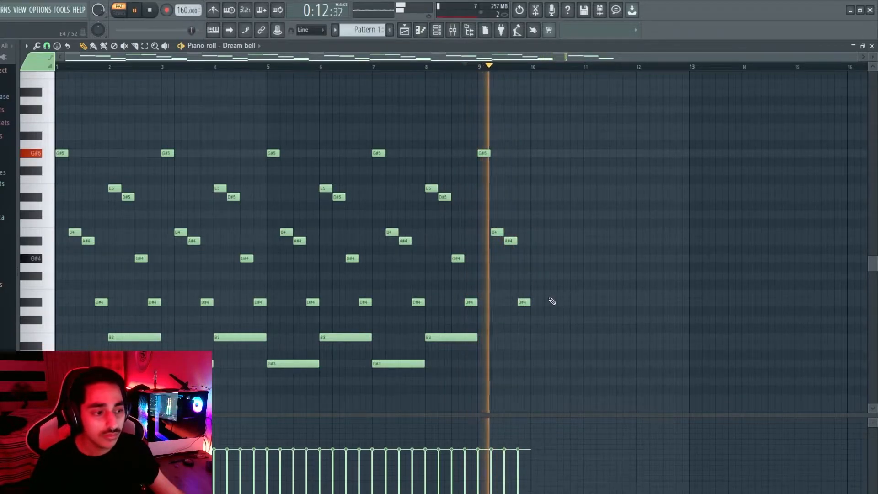
key("space")
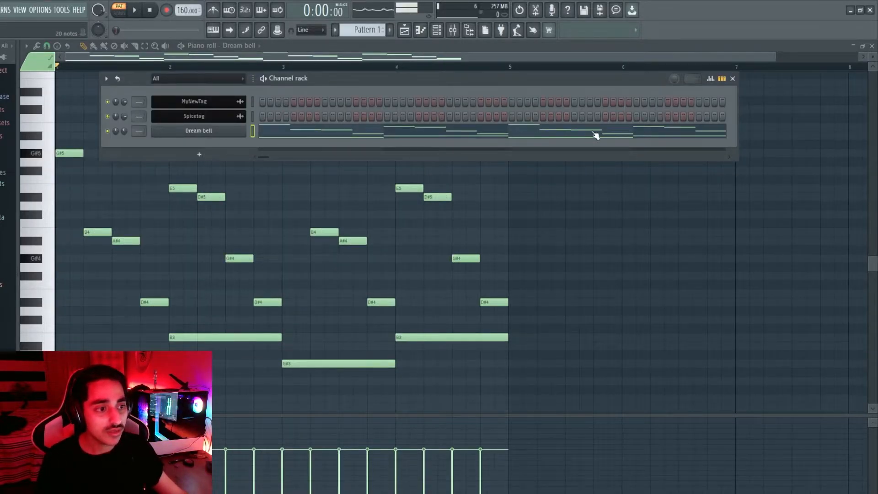
Add a Sytrus channel, load the Pad > Amyleigh preset, and audition it on several keys
left_click(210, 157)
left_click_drag(386, 185, 361, 183)
left_click(471, 184)
mouse_move(516, 303)
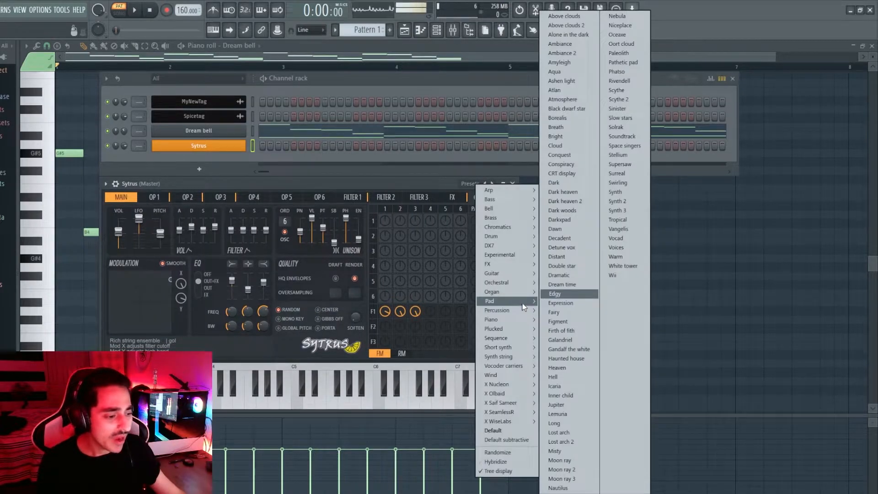
left_click(603, 257)
left_click(287, 402)
left_click(364, 403)
left_click(346, 405)
left_click(247, 402)
left_click(350, 395)
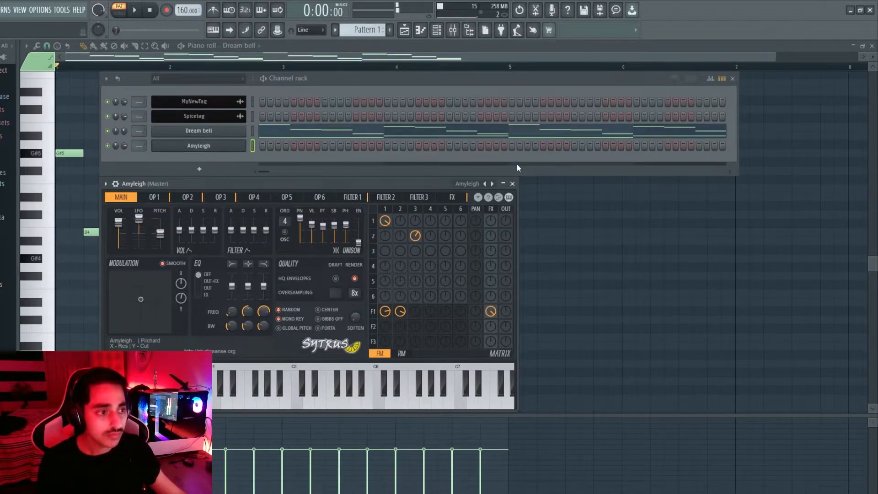
Close the synth window and open the Amyleigh channel in the piano roll
left_click(238, 146)
right_click(245, 145)
left_click(279, 146)
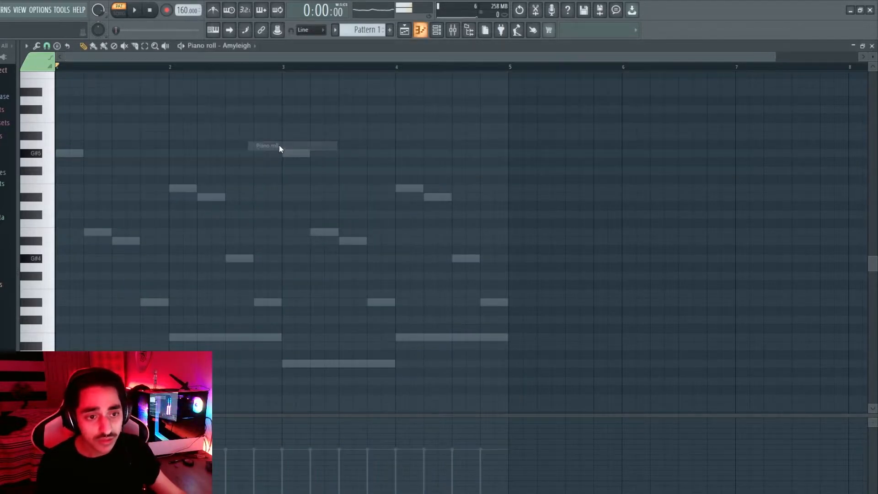
key("F6")
Draw bar-long pad notes along the bass line, raise them an octave with Ctrl+Up, and play them
right_click(245, 145)
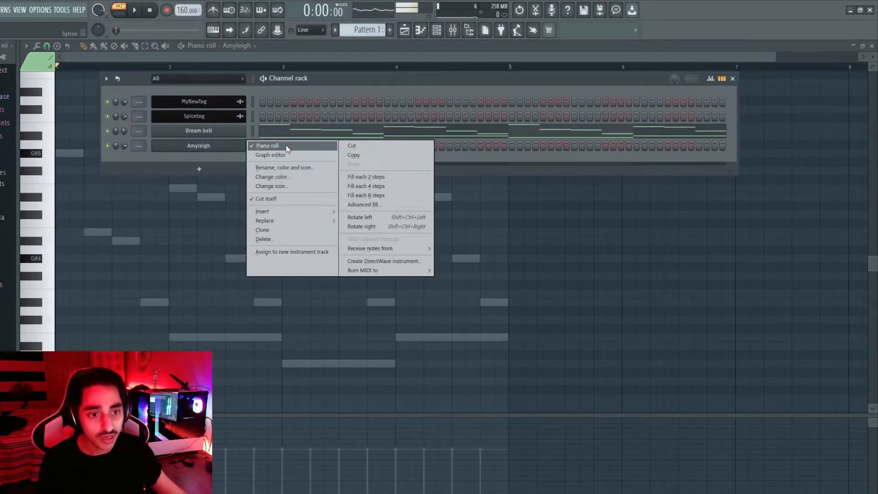
left_click(229, 164)
key("F6")
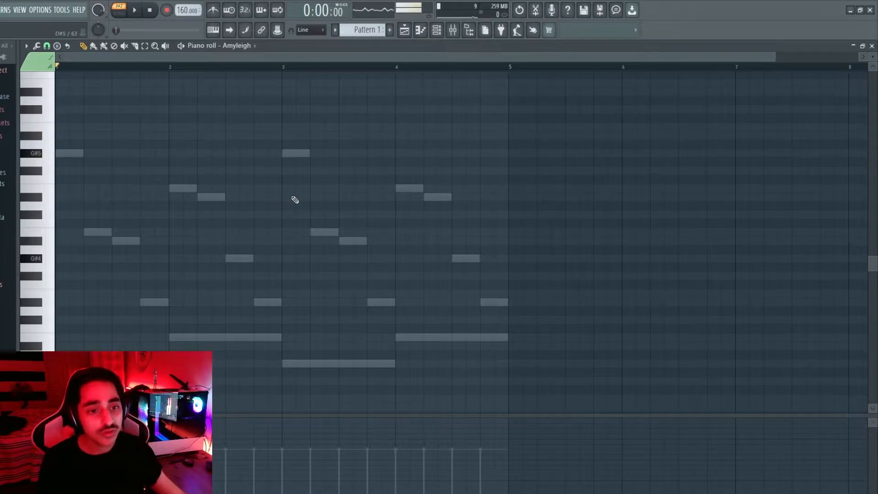
scroll(295, 199, "down", 1)
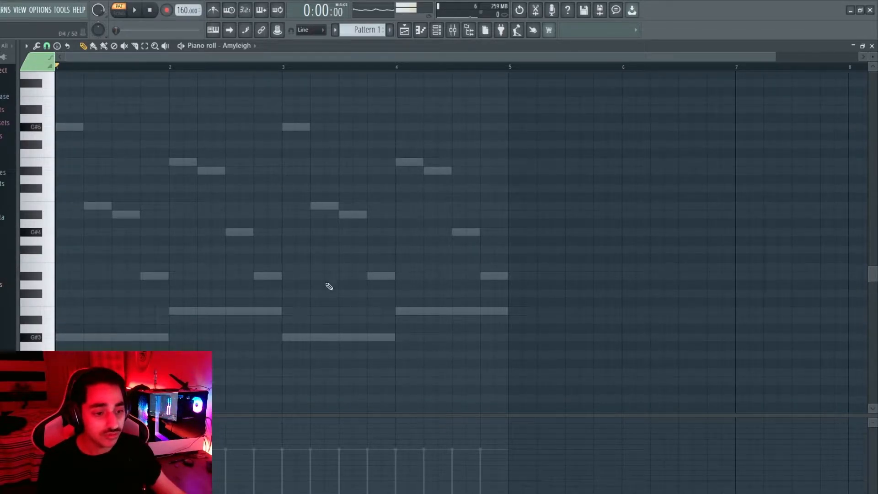
left_click_drag(76, 338, 467, 311)
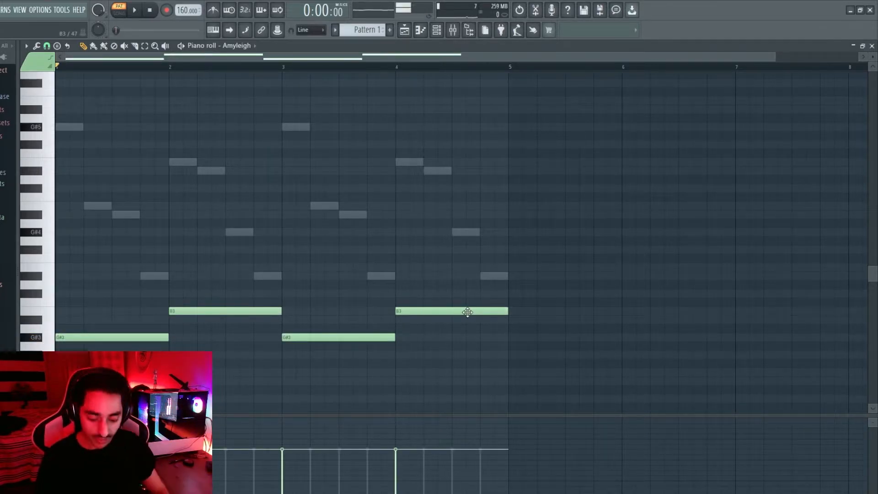
key("ctrl+Up")
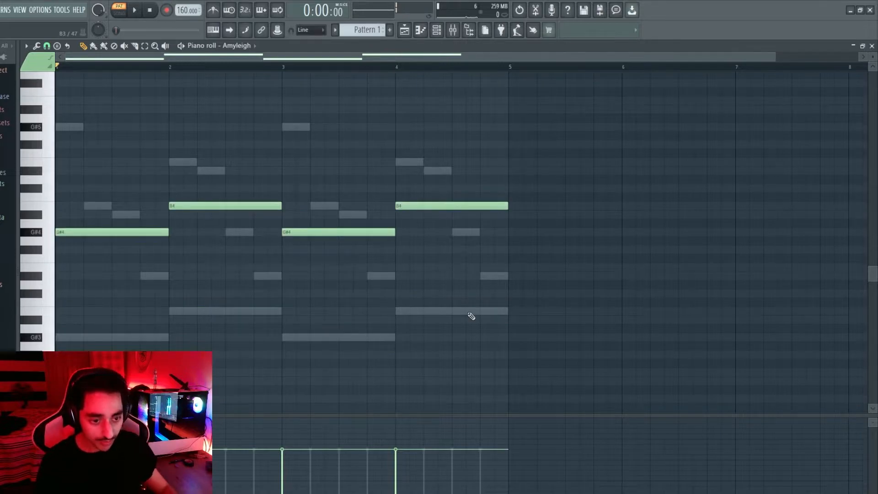
key("space")
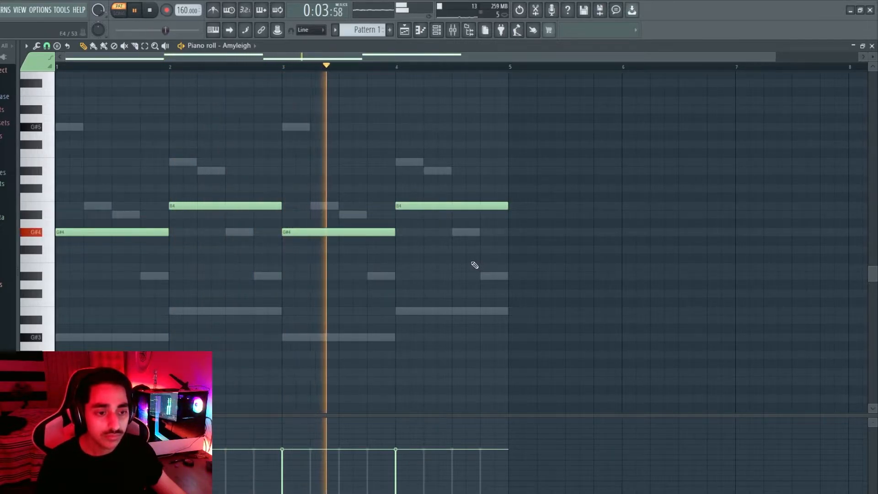
key("space")
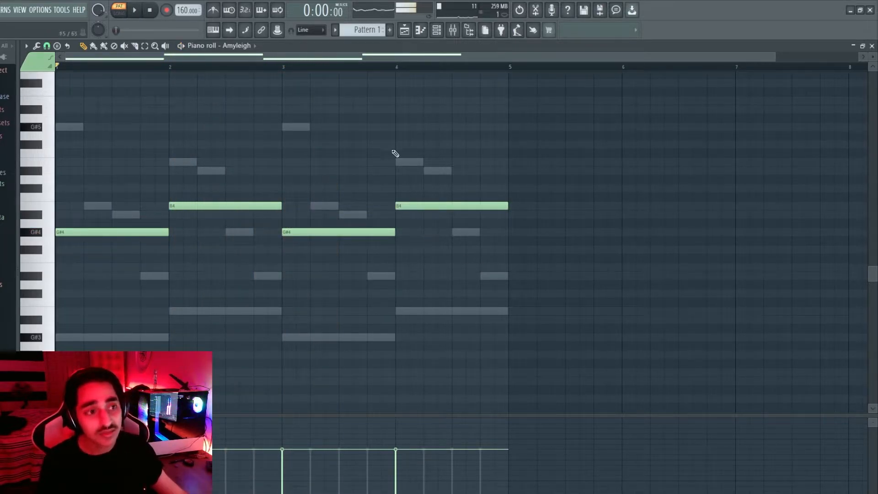
left_click(436, 30)
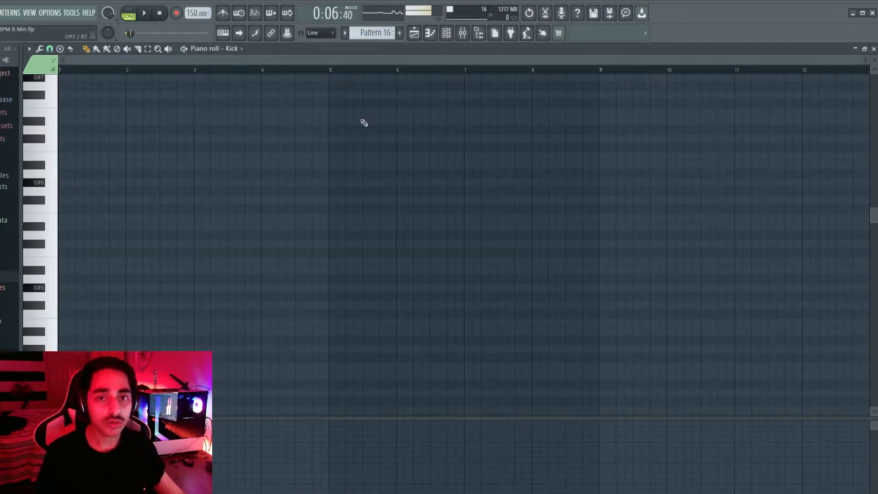
Place a C5 note at bar 1, play the pattern, and move the Channel rack over the piano roll
scroll(67, 198, "down", 3)
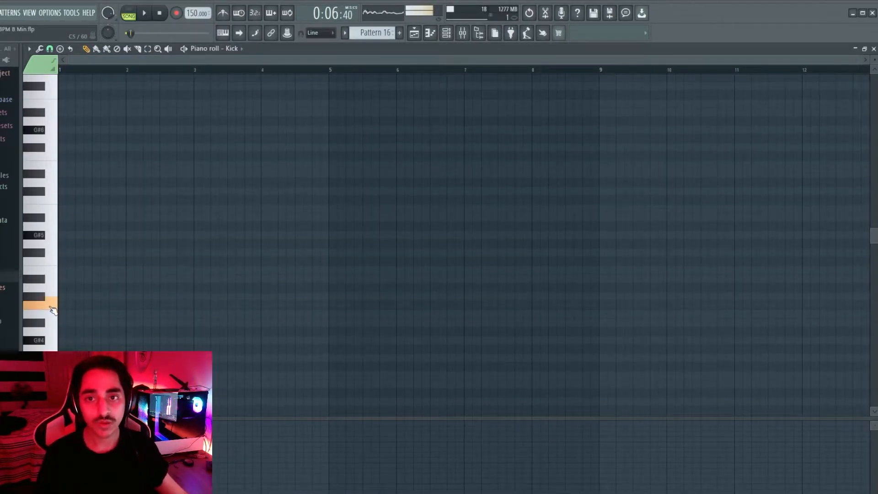
left_click(52, 304)
left_click(64, 306)
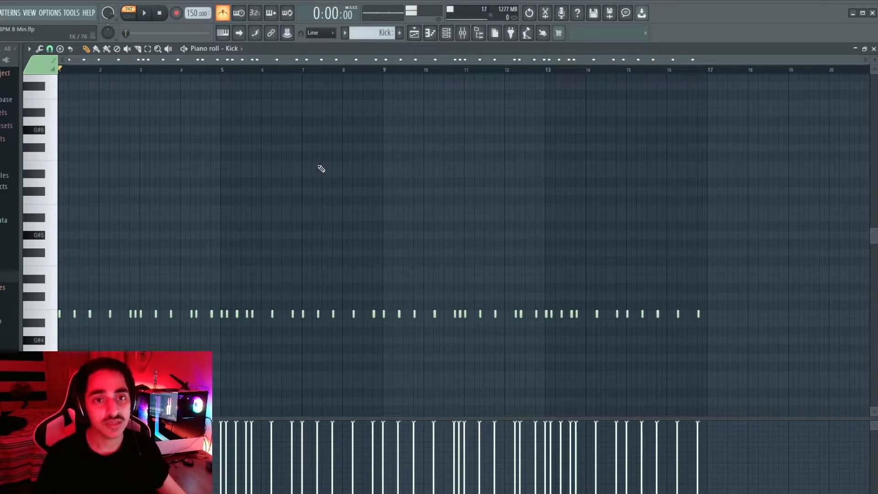
key("space")
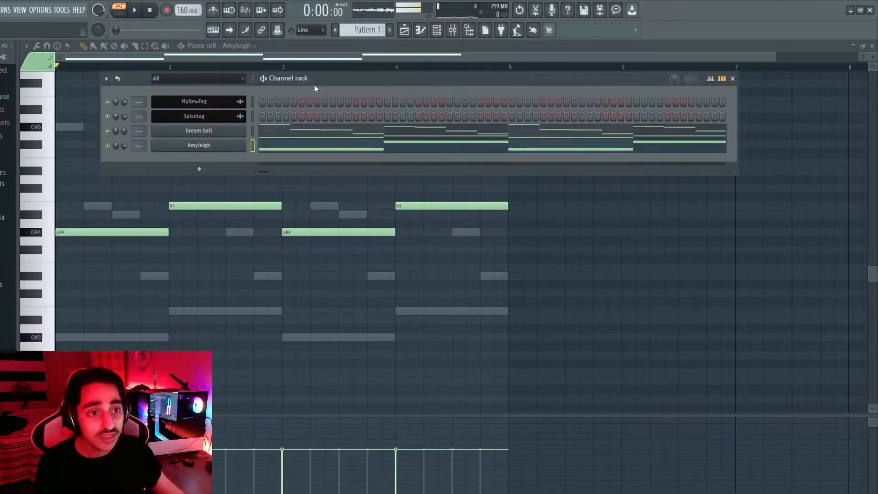
left_click_drag(314, 84, 296, 107)
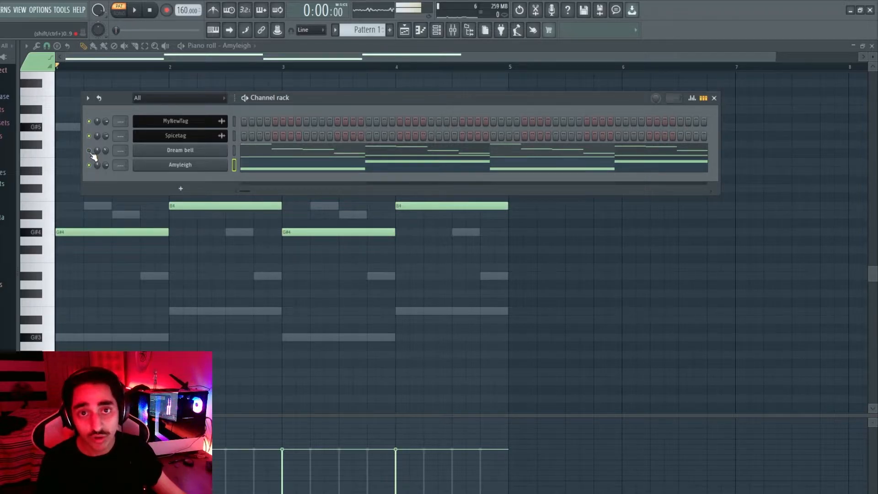
Turn Dream bell's volume knob down to about -16.2 dB, playing the pattern before and after
left_click(140, 11)
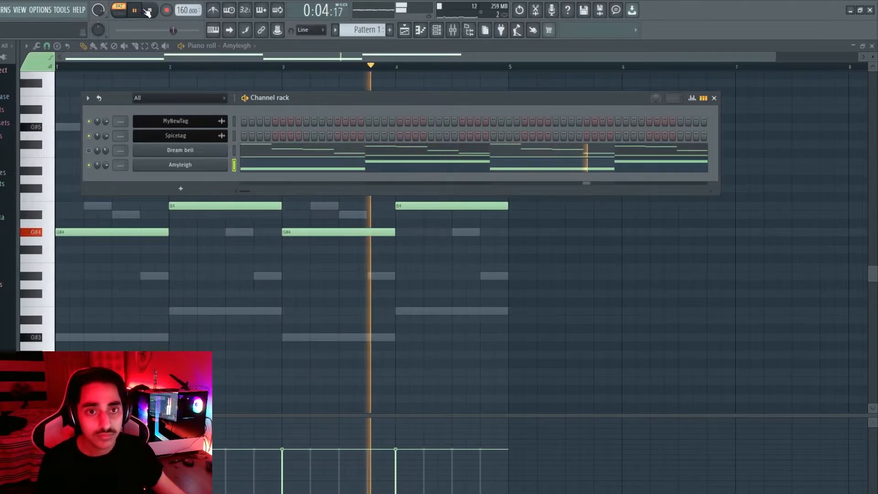
left_click(153, 11)
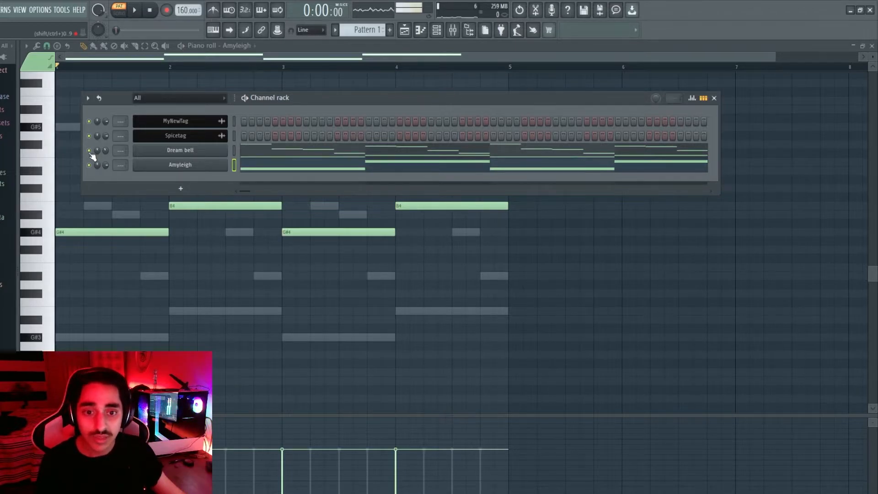
left_click(135, 11)
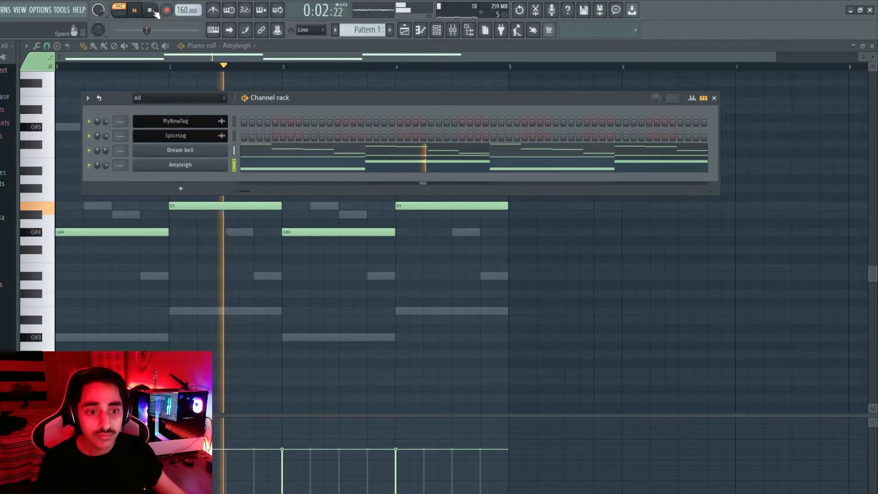
left_click(154, 12)
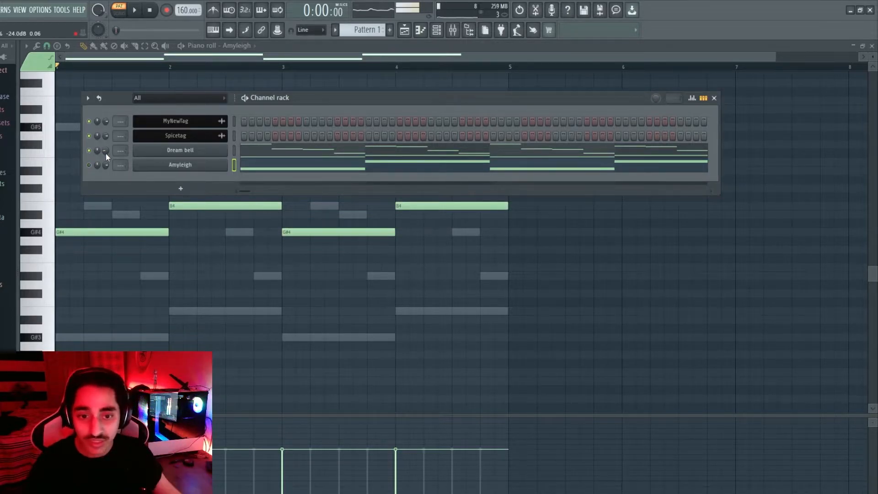
left_click_drag(106, 151, 105, 155)
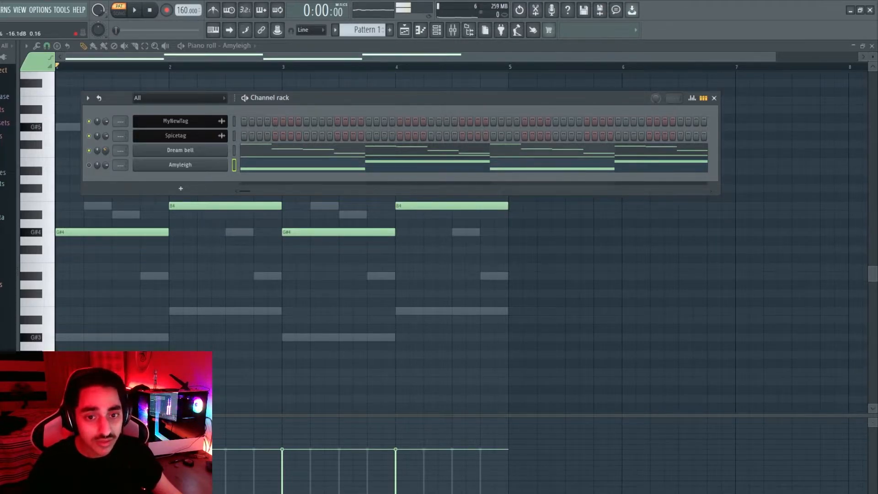
left_click(135, 11)
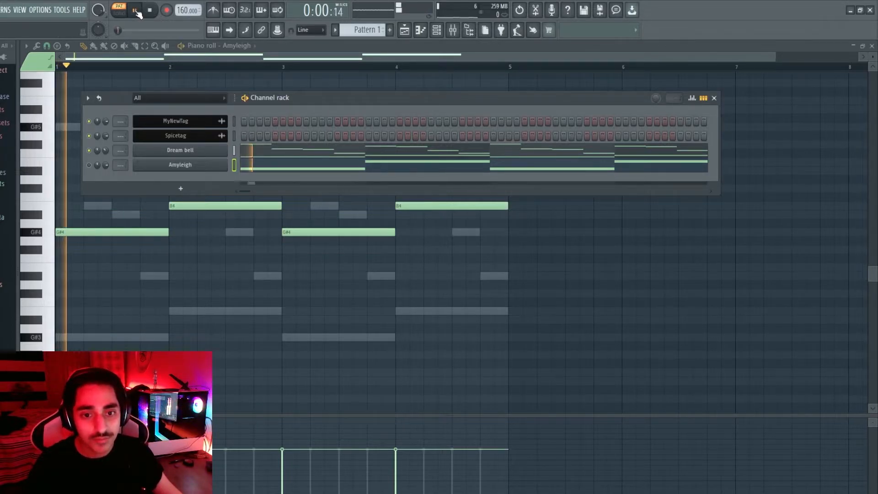
key("space")
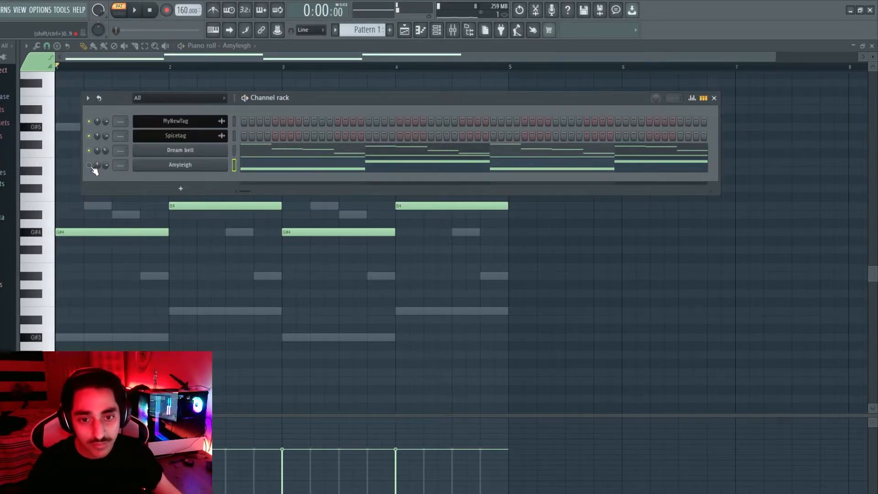
key("space")
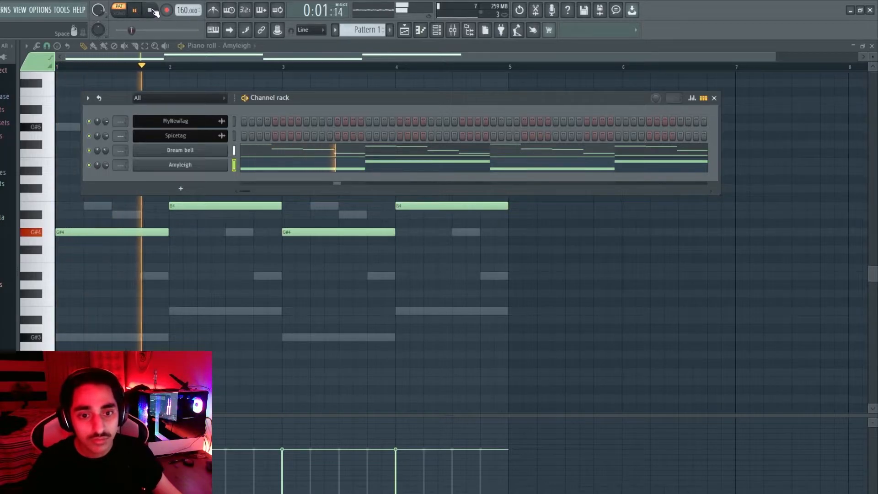
left_click(151, 10)
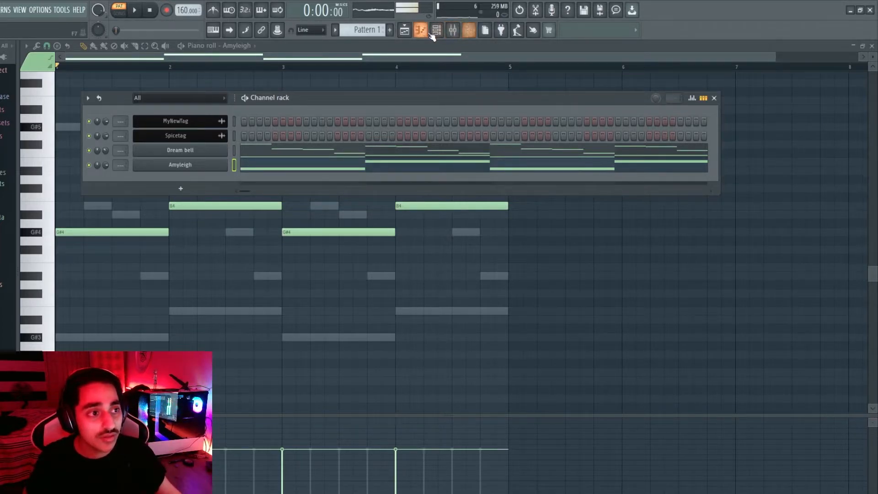
Open the Mixer and step through the inserts from 1 to 8
left_click(457, 34)
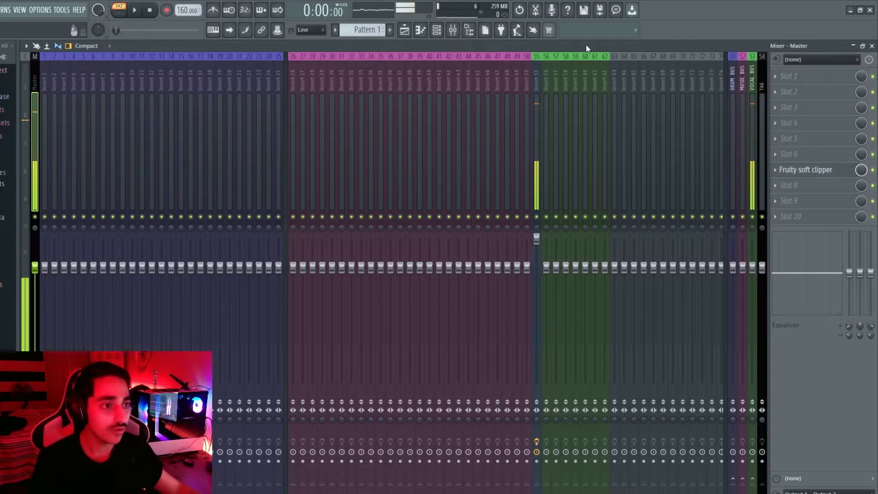
left_click(48, 82)
left_click(55, 85)
left_click(65, 85)
left_click(113, 84)
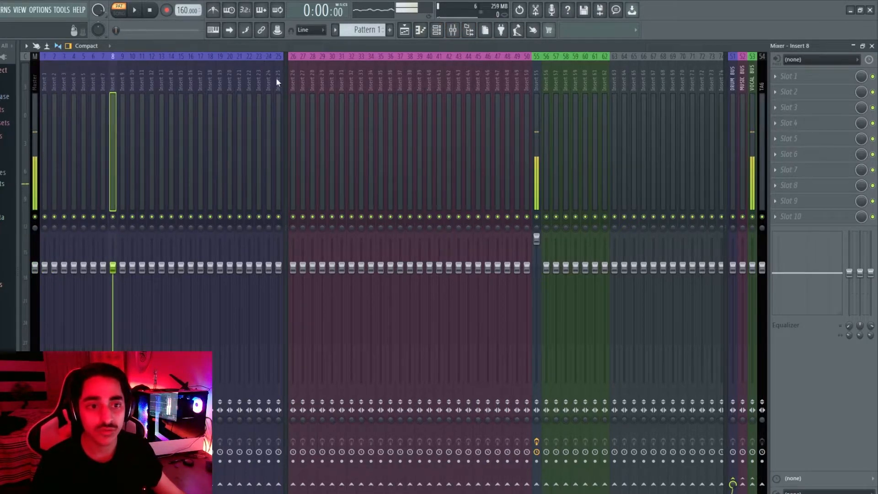
In the Channel Rack, route Dream bell to insert 26 and Amyleigh to insert 27, then play the beat
key("F6")
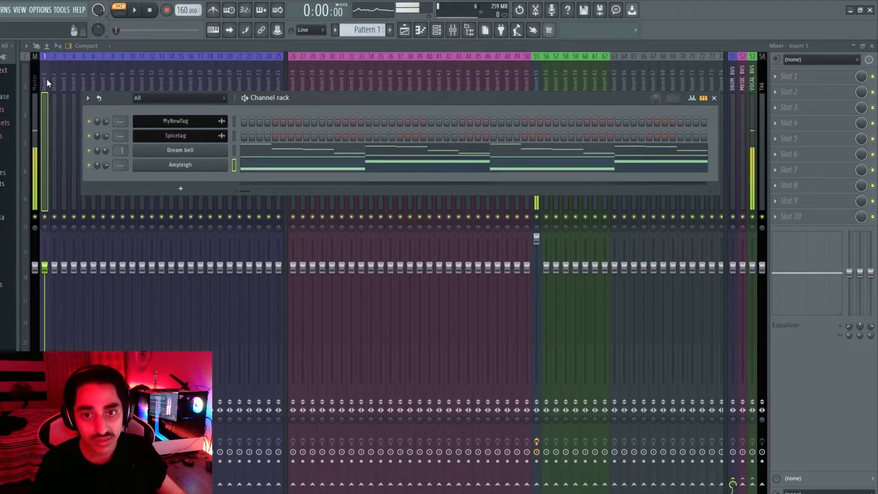
left_click_drag(122, 151, 122, 105)
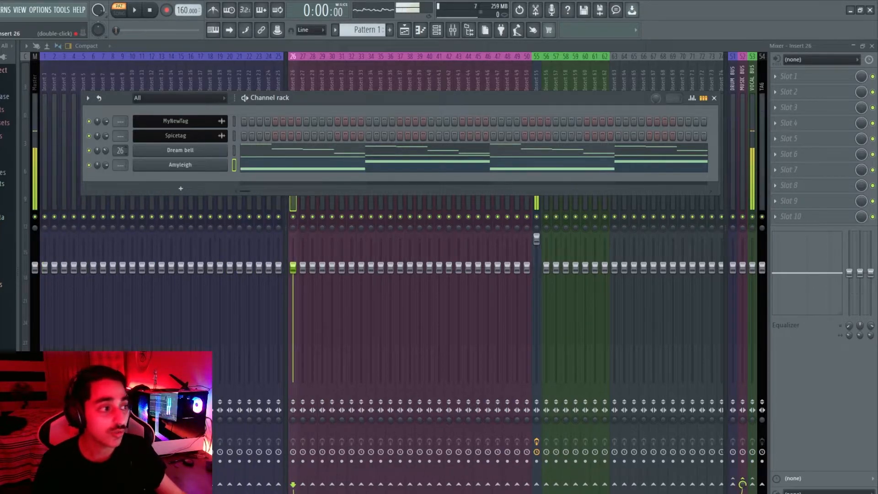
left_click_drag(127, 160, 128, 123)
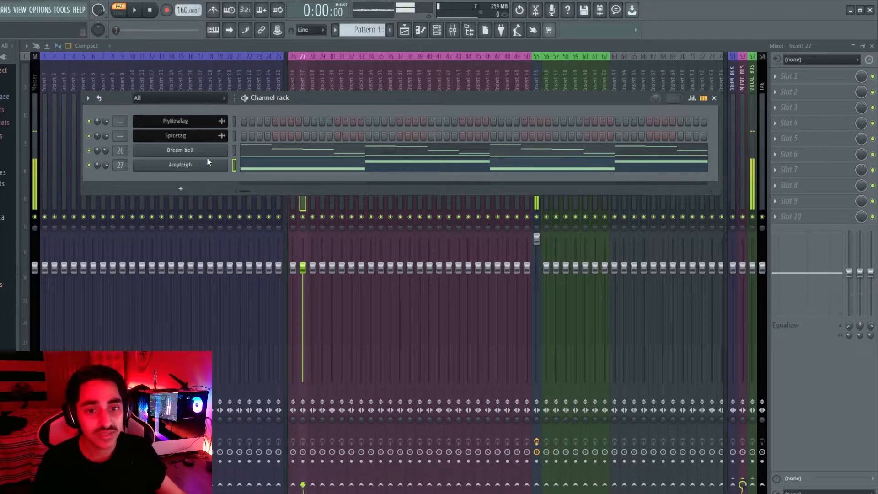
key("F6")
left_click(135, 11)
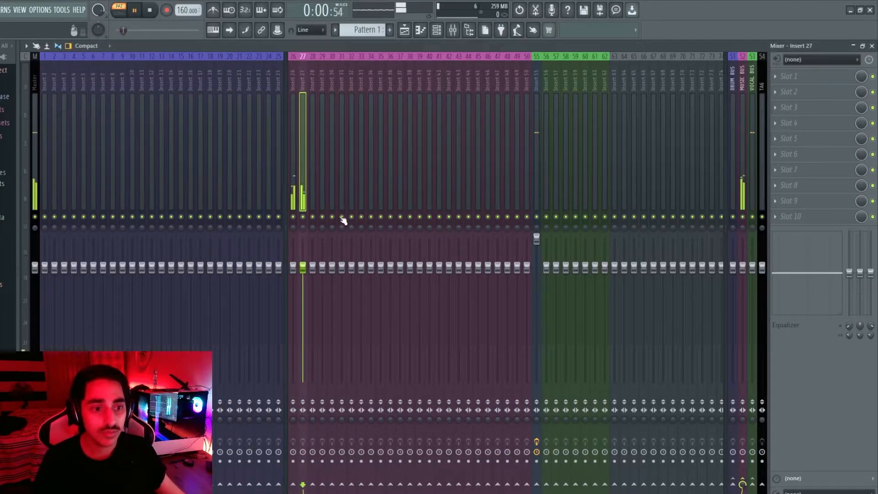
left_click(151, 11)
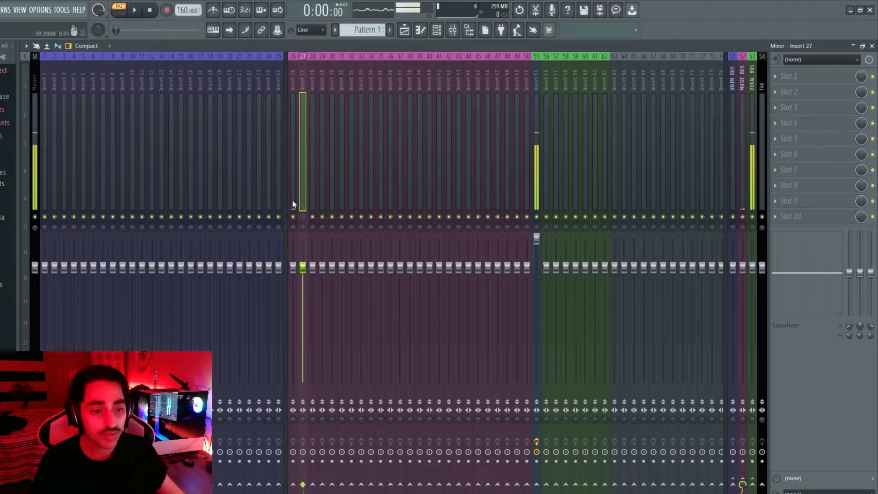
left_click(138, 13)
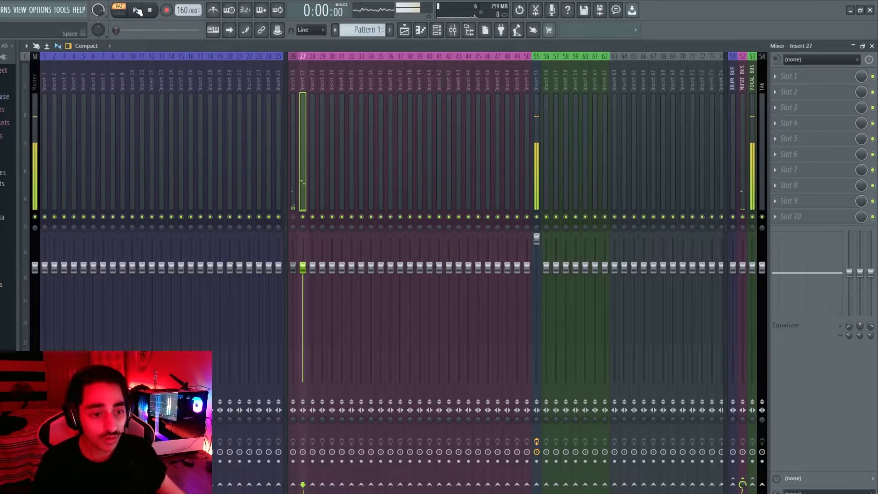
left_click(137, 11)
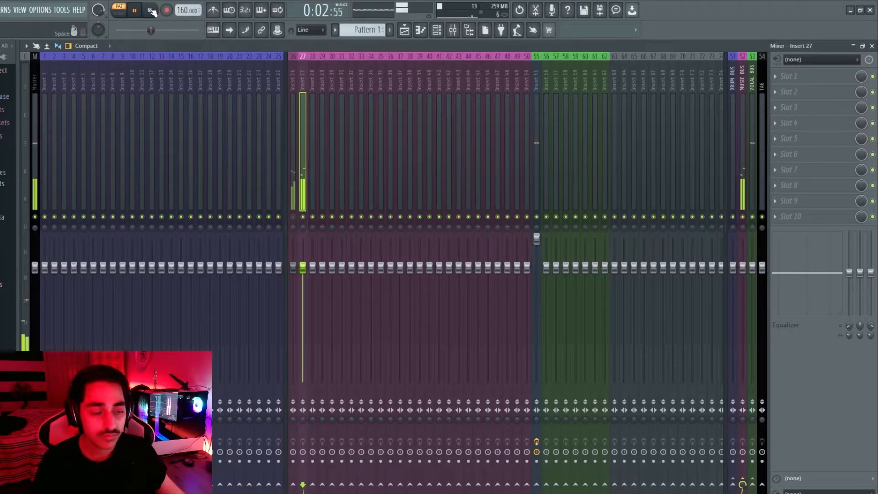
left_click(150, 11)
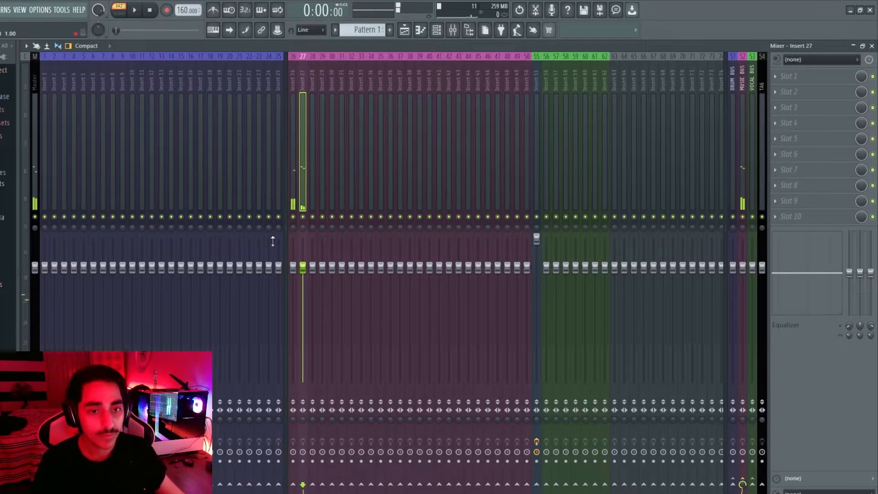
left_click_drag(303, 268, 293, 359)
key("space")
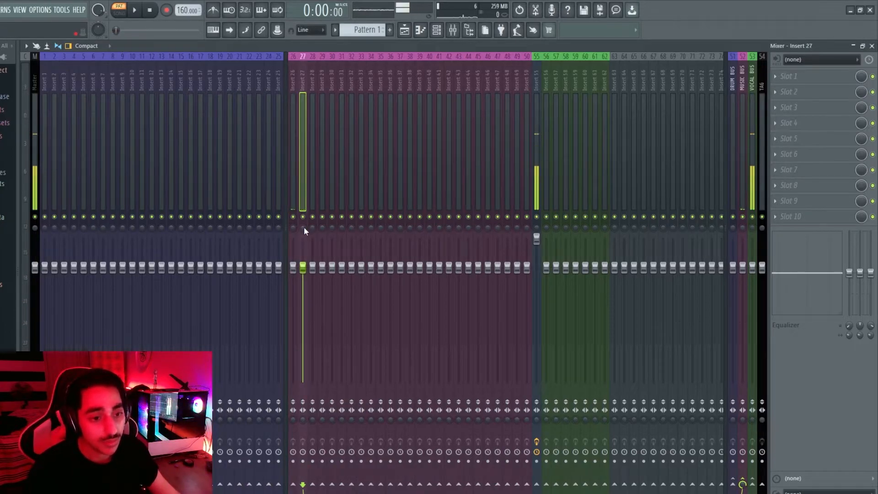
left_click(303, 227)
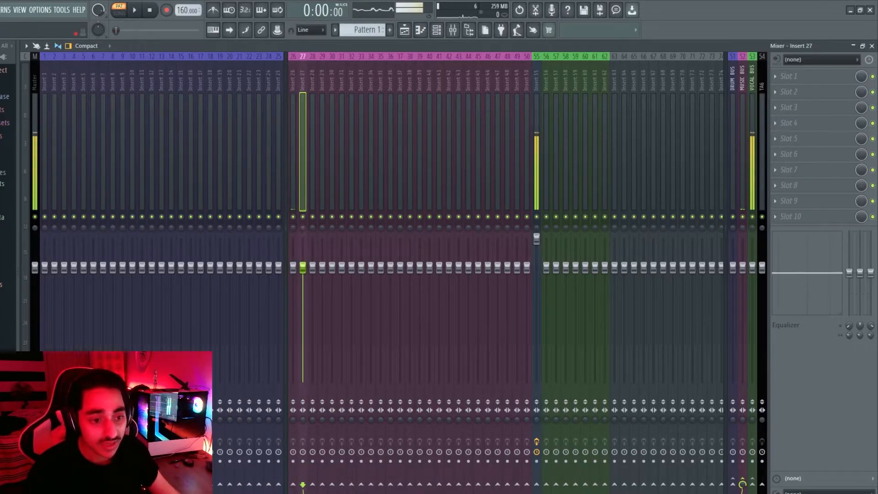
key("space")
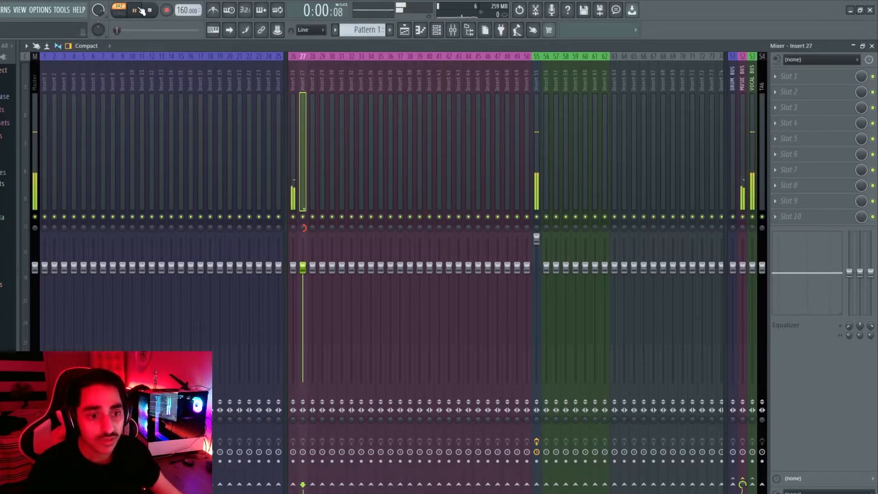
left_click(295, 228)
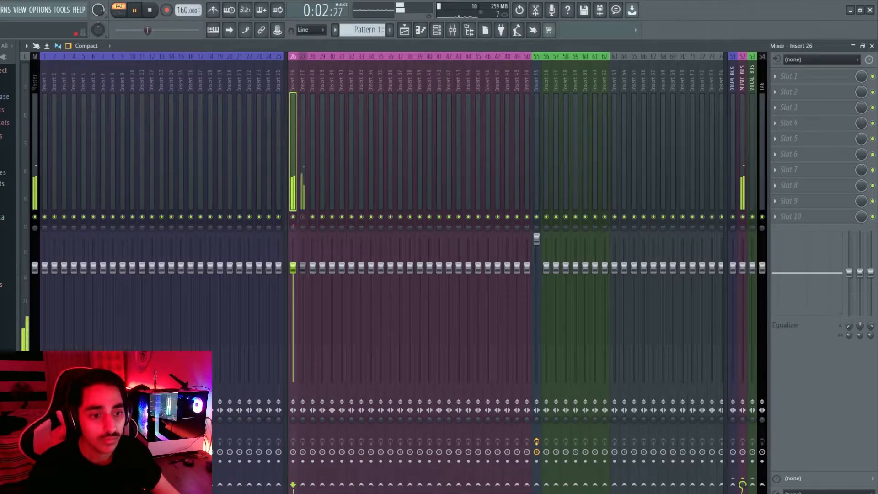
key("space")
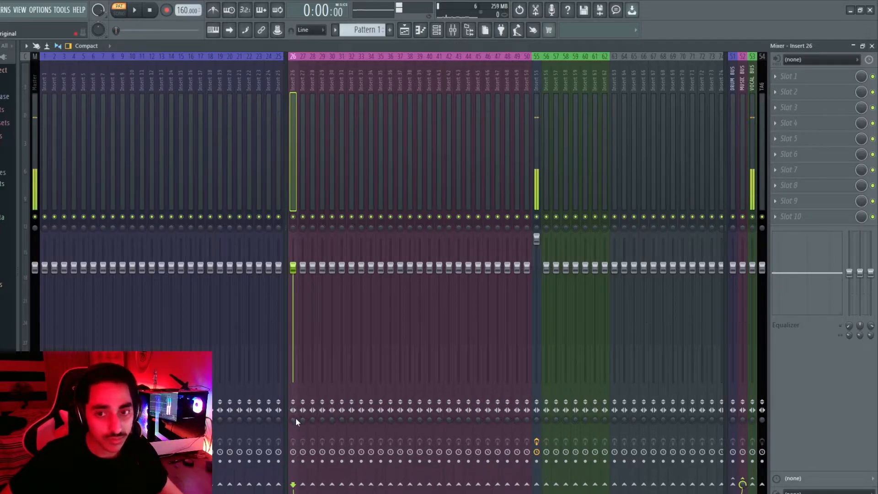
Load Fruity Reeverb 2 into insert 26's first effect slot
left_click(801, 75)
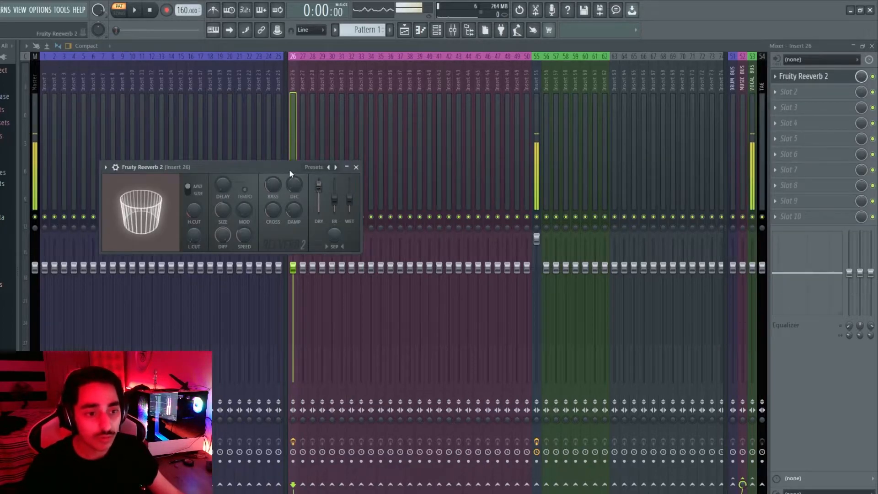
left_click_drag(289, 170, 360, 198)
key("Tab")
key("Tab")
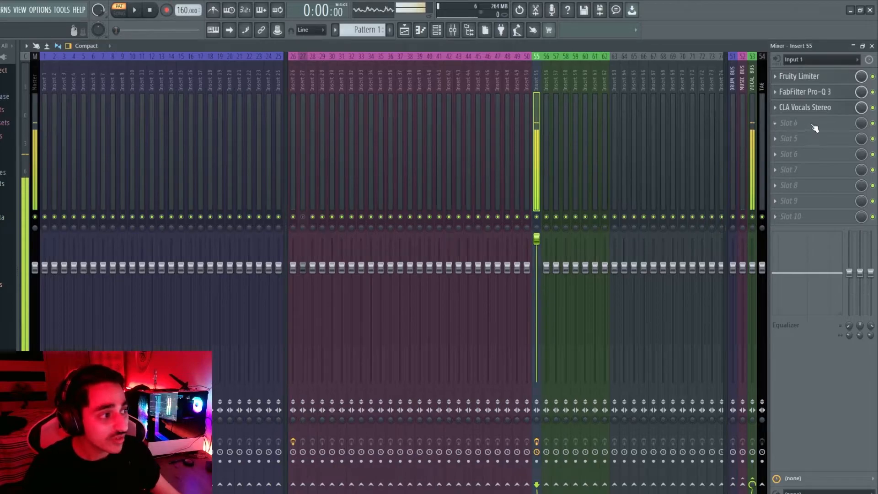
Raise the reverb amount in Insert 55's CLA Vocals Stereo, then reopen Fruity Reeverb 2
left_click(814, 109)
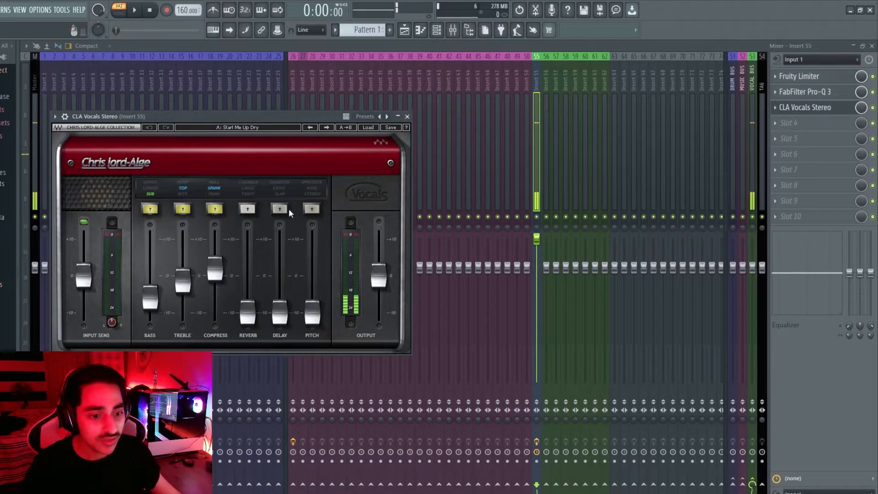
left_click_drag(247, 312, 248, 270)
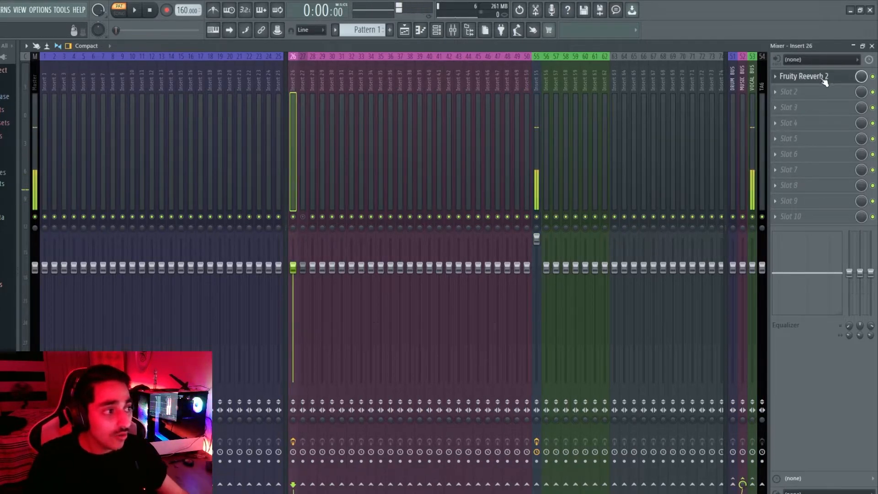
left_click(821, 79)
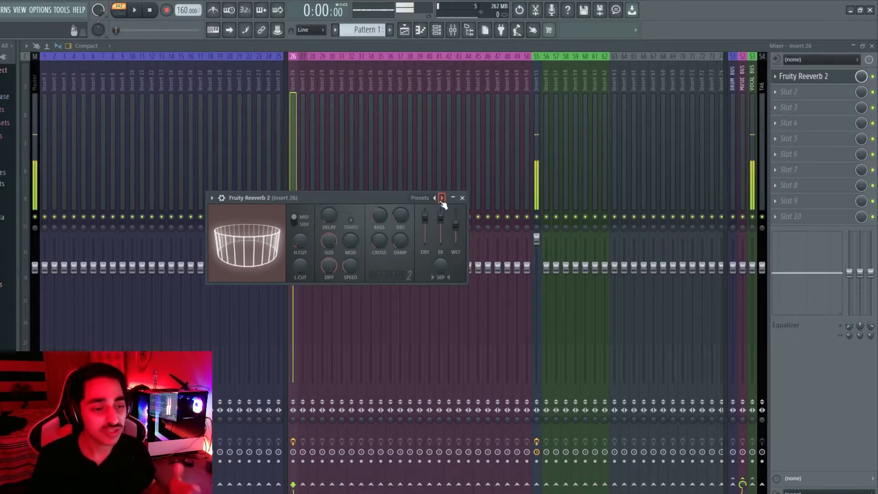
Load Gross Beat into insert 26's second effect slot
left_click(788, 92)
mouse_move(738, 147)
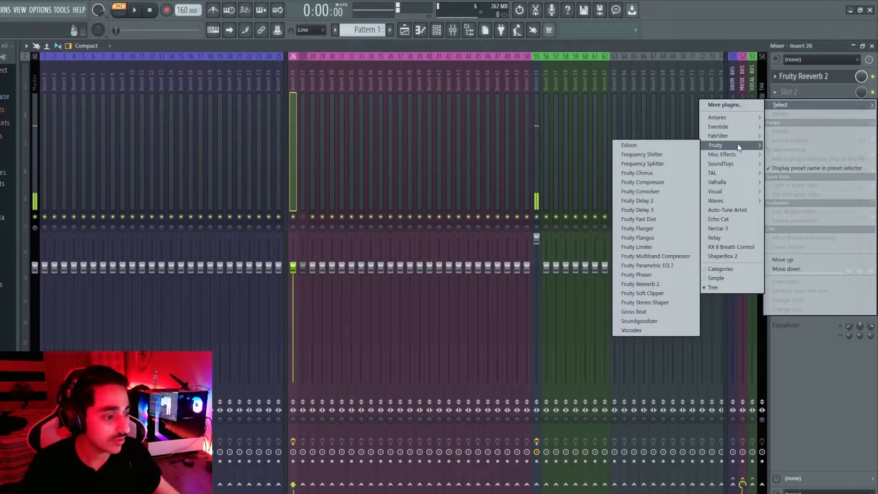
left_click(634, 312)
Audition Gross Beat's Basic 1 and Complex 1 time presets while the beat plays
left_click_drag(325, 179, 537, 83)
left_click(357, 141)
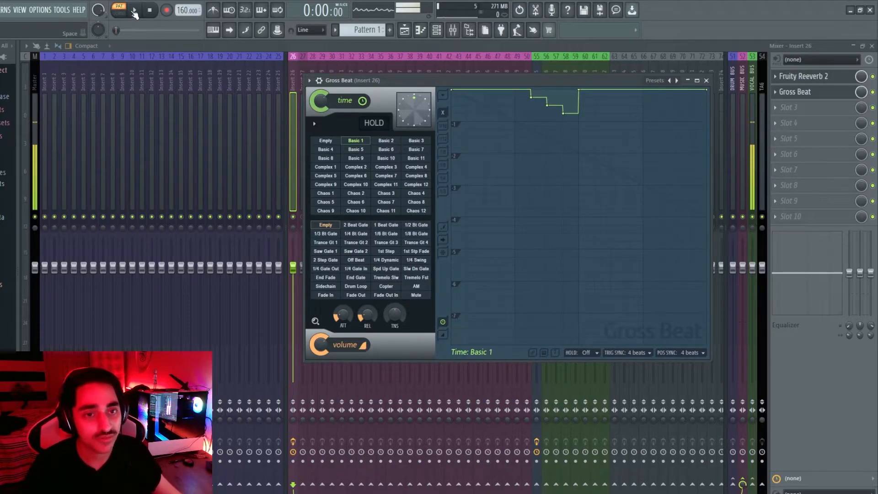
left_click(325, 167)
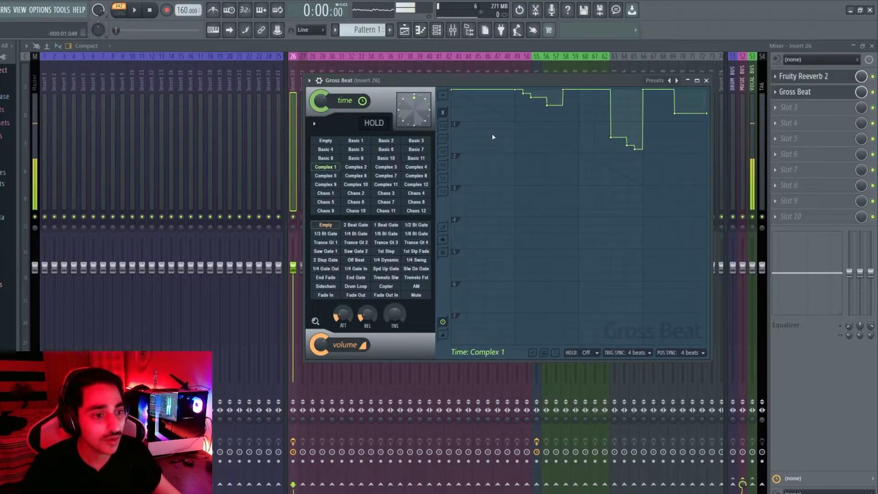
left_click(135, 11)
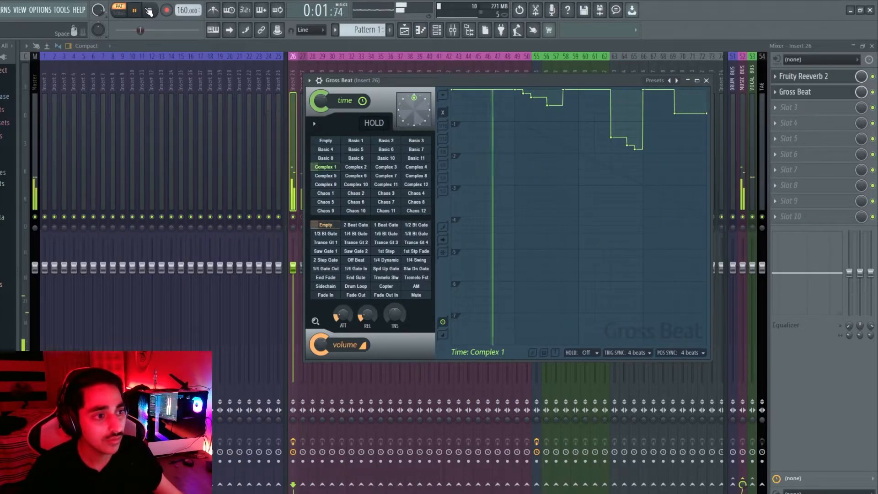
Settle on the 1/2 Speed time preset with a 1/4 Bt Gate volume pattern, then close Gross Beat
left_click(366, 167)
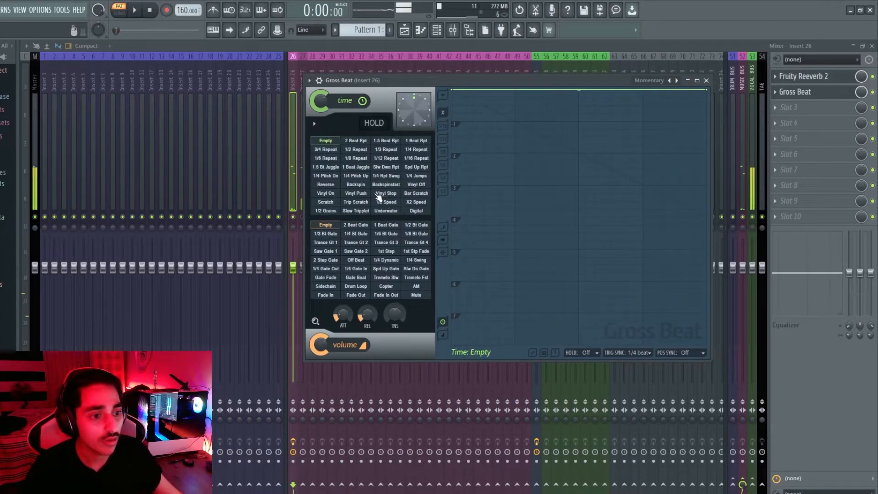
left_click(396, 203)
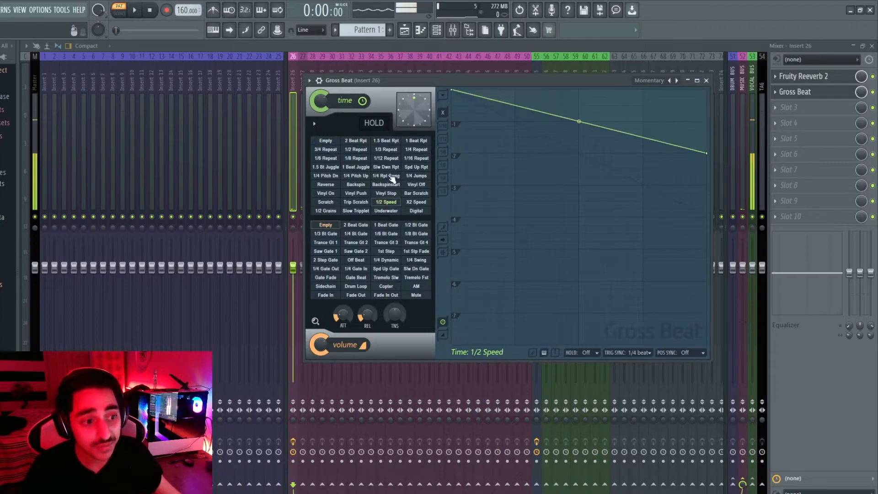
left_click(138, 10)
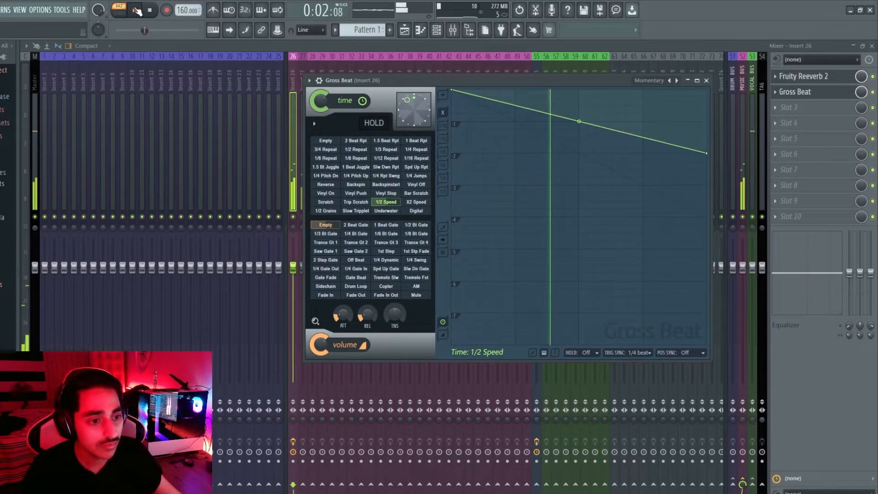
key("space")
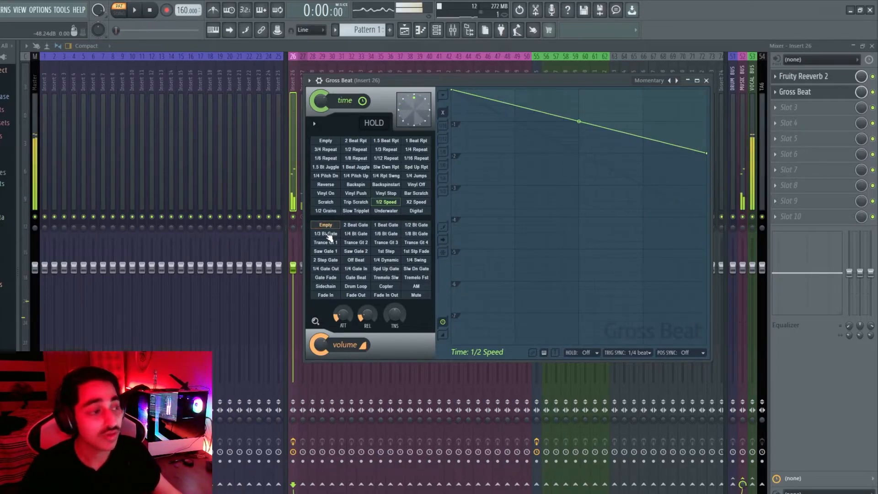
left_click(356, 234)
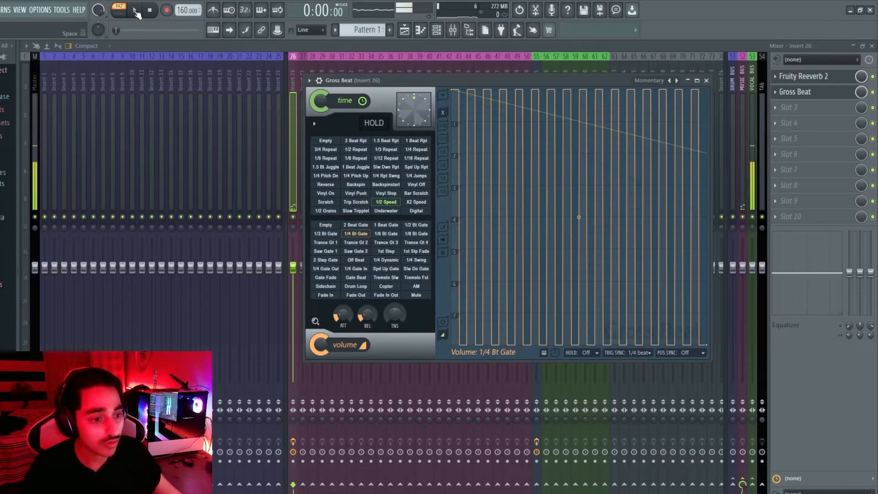
left_click(799, 92)
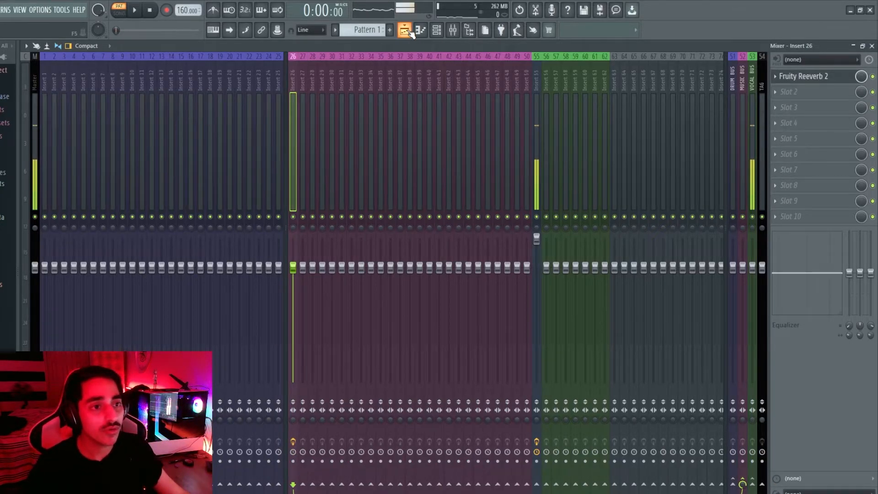
Cycle through the Playlist, Channel Rack and Mixer, then open B Min.flp from the File menu
left_click(405, 30)
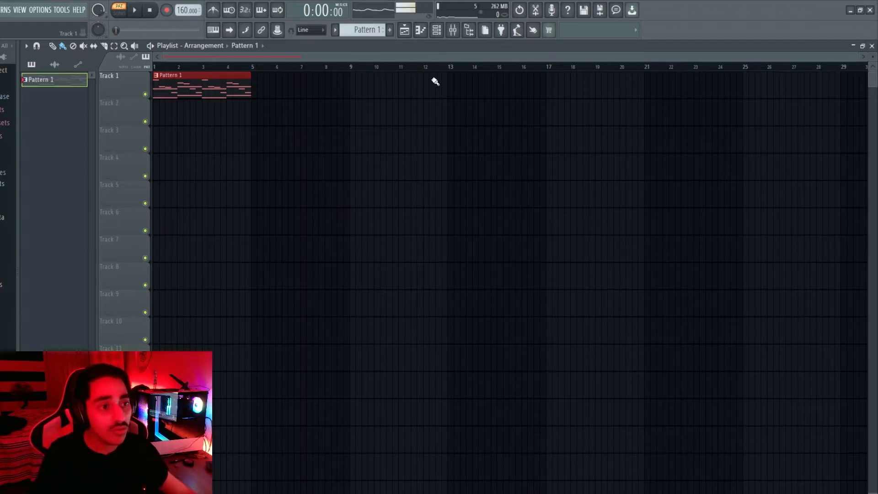
left_click(437, 30)
key("F9")
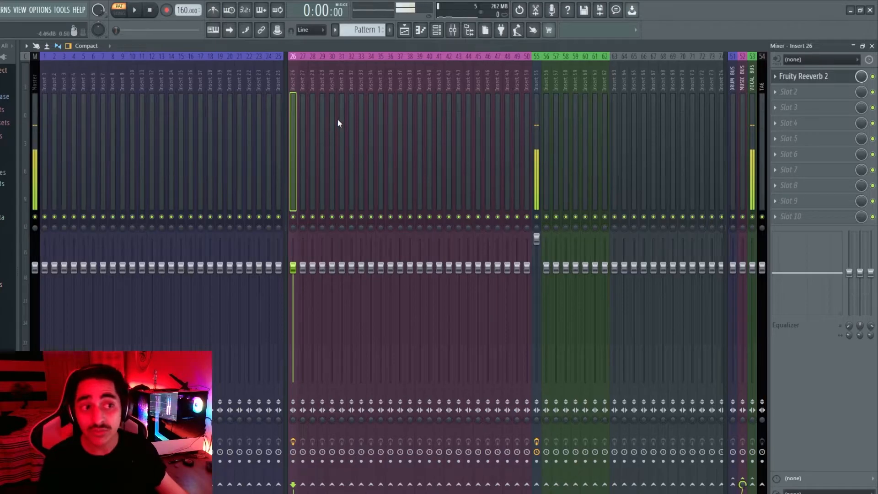
left_click(405, 30)
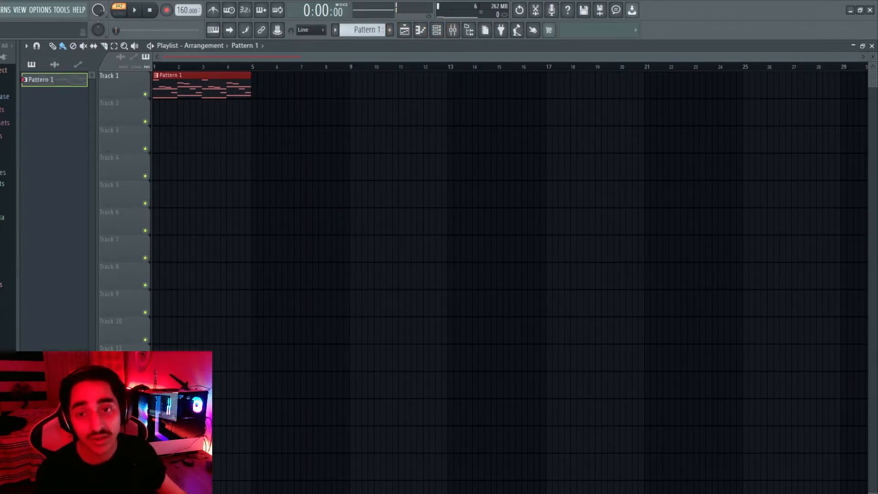
left_click(1, 9)
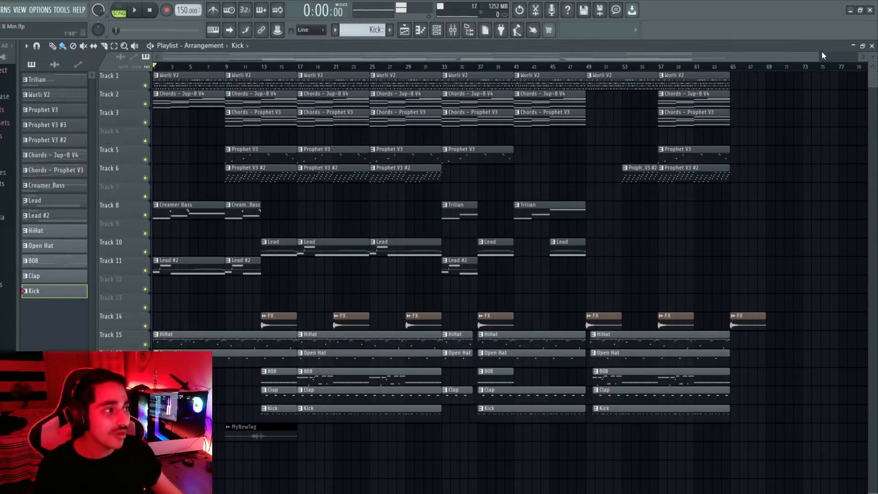
Zoom the B Min.flp playlist, glance at the Bass piano roll, and show the Channel Rack
left_click_drag(817, 55, 748, 55)
left_click(436, 31)
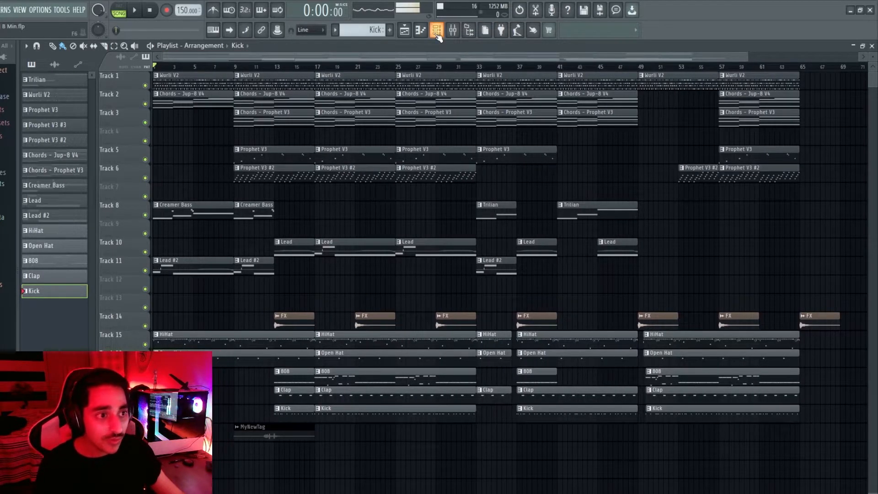
left_click_drag(246, 48, 364, 119)
key("F7")
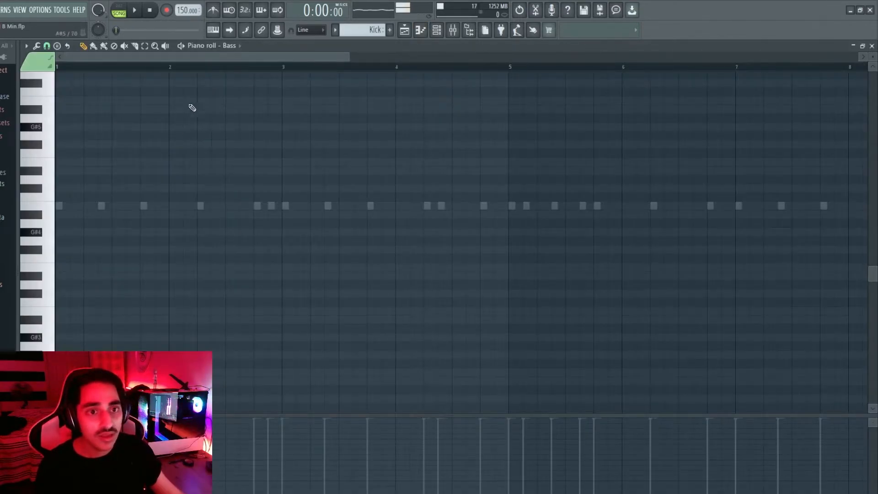
left_click(404, 31)
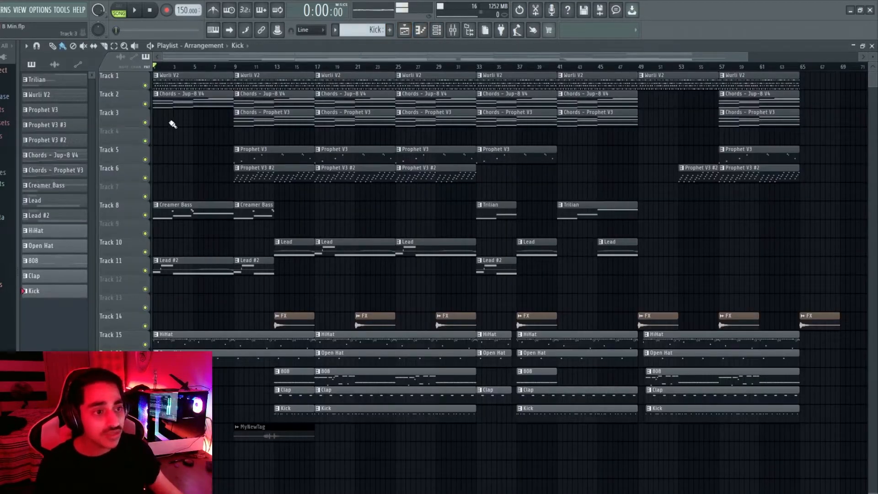
key("F6")
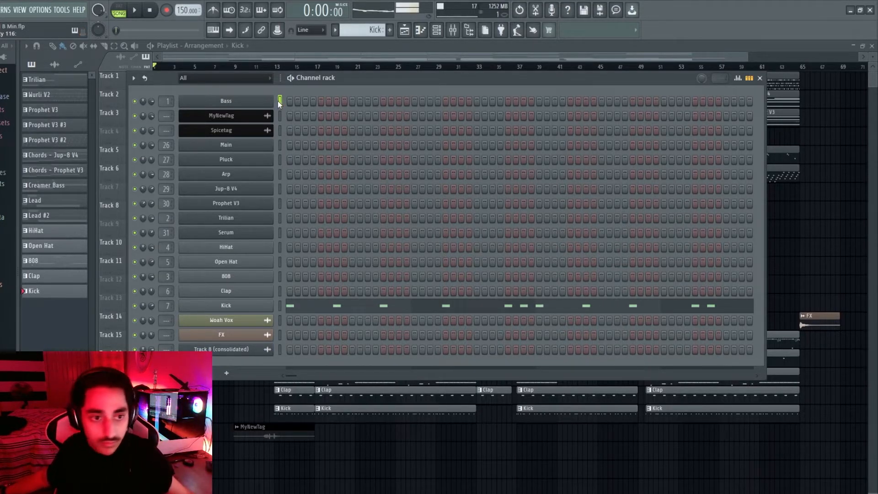
left_click(280, 145)
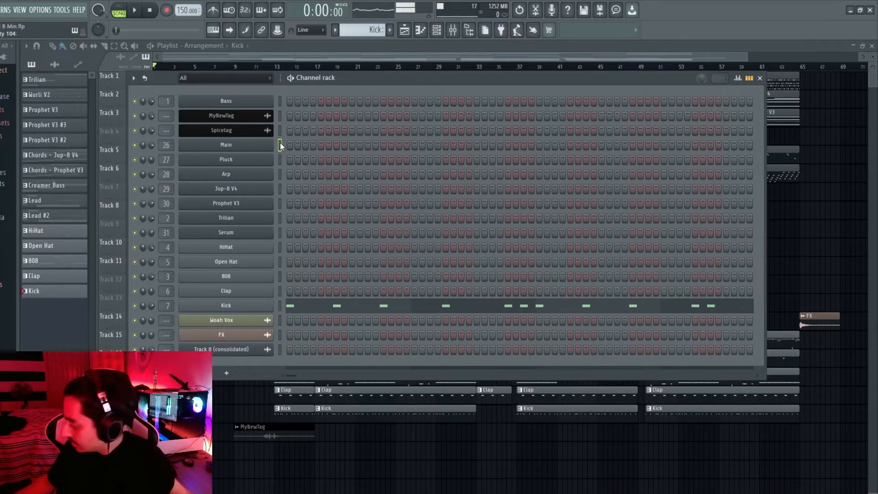
left_click(280, 174)
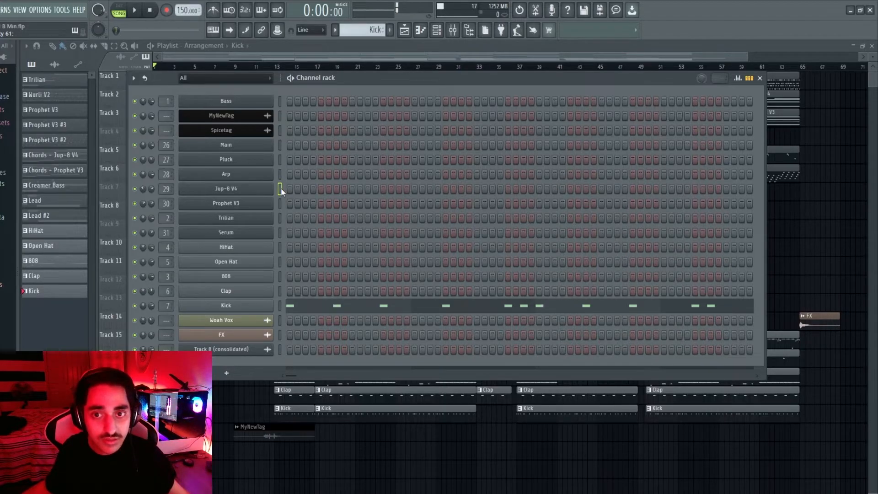
left_click(280, 189)
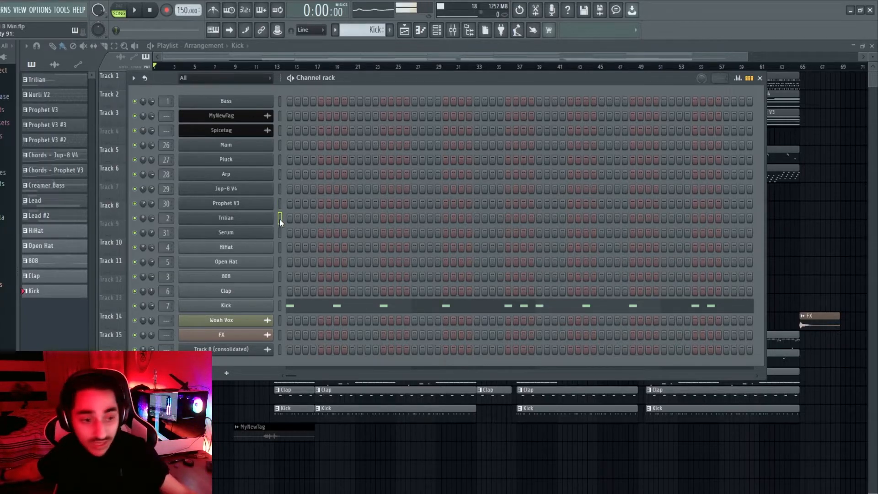
left_click(280, 233)
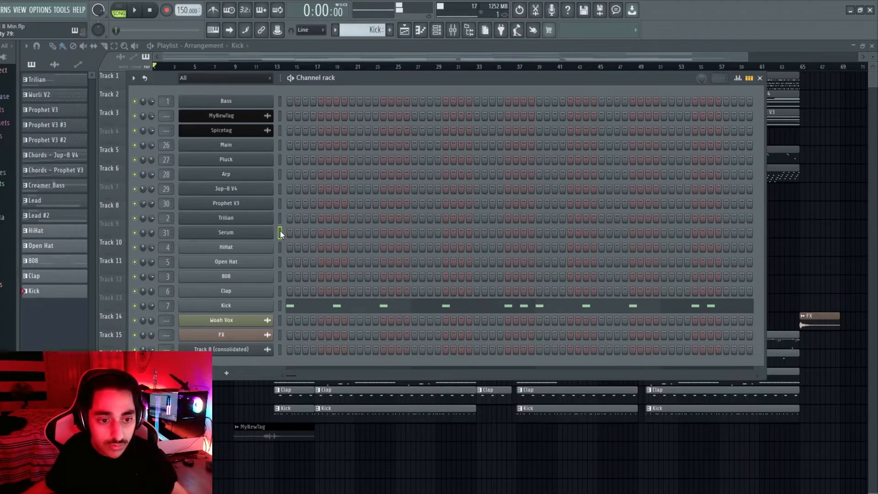
left_click(280, 247)
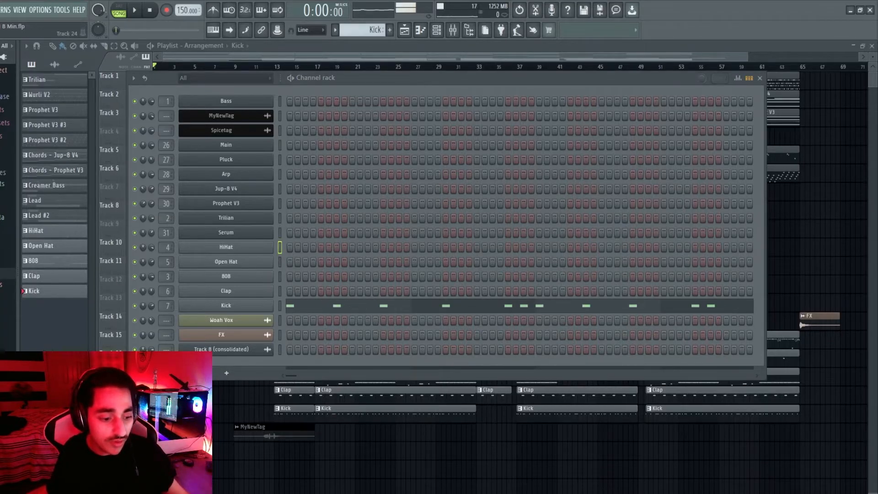
key("super+e")
left_click(721, 139)
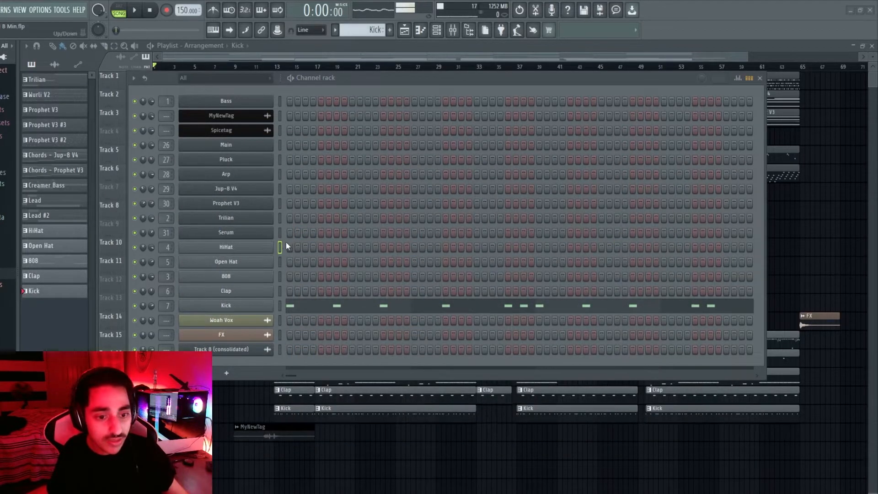
left_click(280, 262)
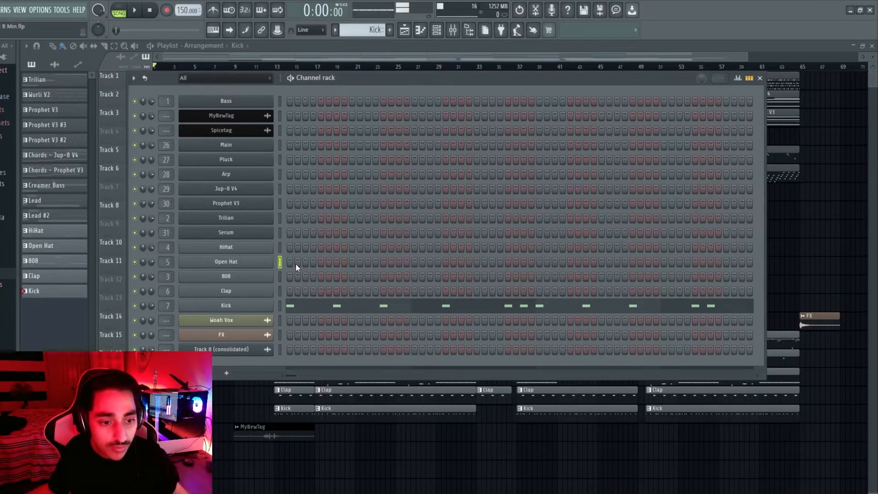
left_click(280, 305)
left_click(280, 320)
left_click(280, 334)
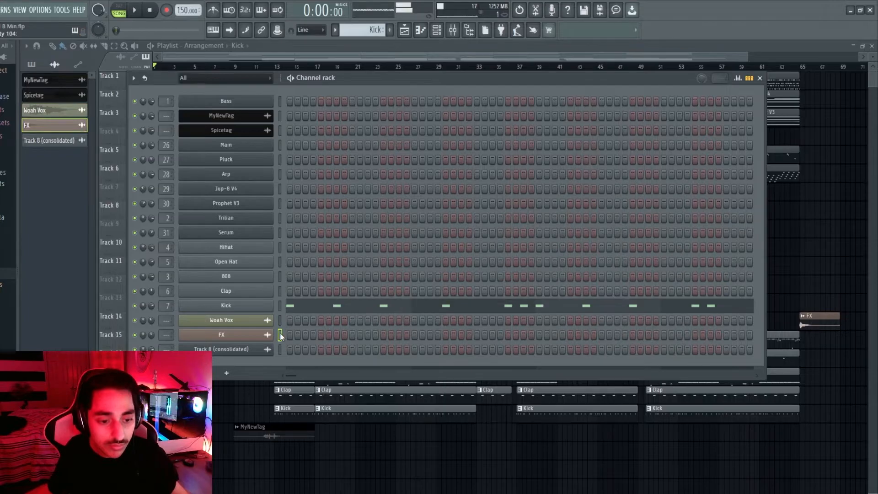
left_click(280, 349)
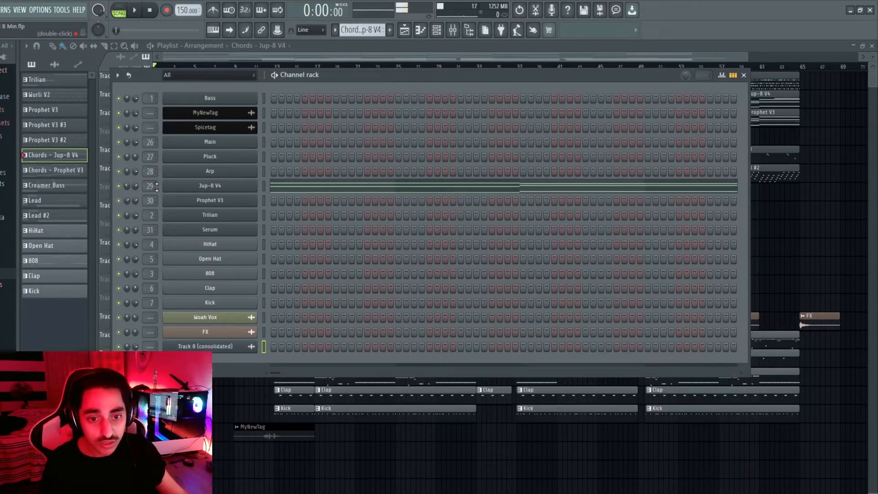
Open the Jup-8 V4 chord notes in the piano roll and play the progression
left_click(259, 181)
scroll(412, 204, "down", 3, "ctrl")
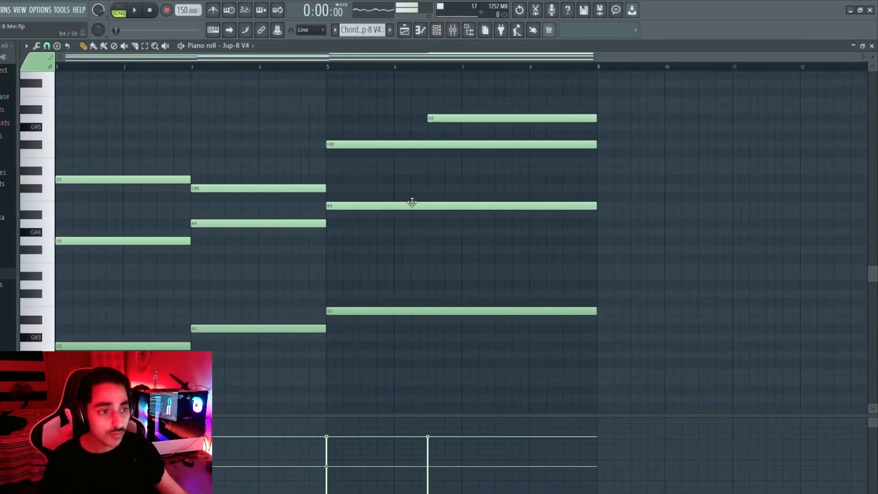
scroll(416, 204, "up", 2)
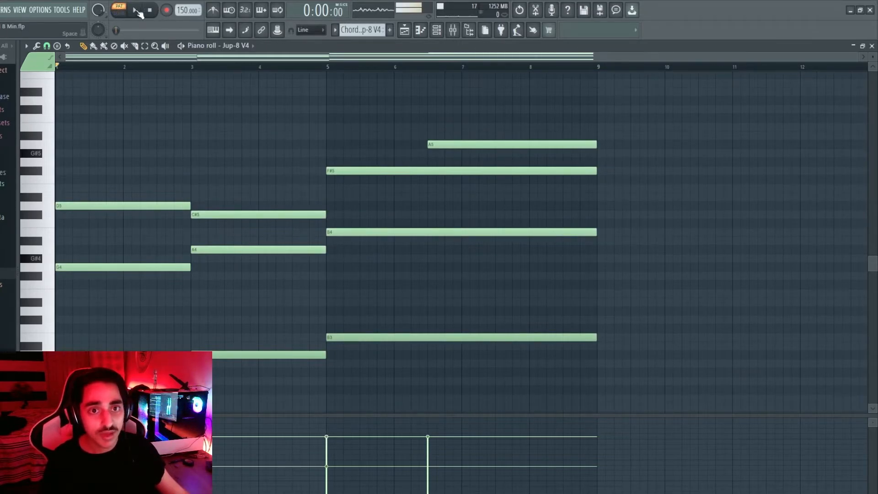
left_click(137, 11)
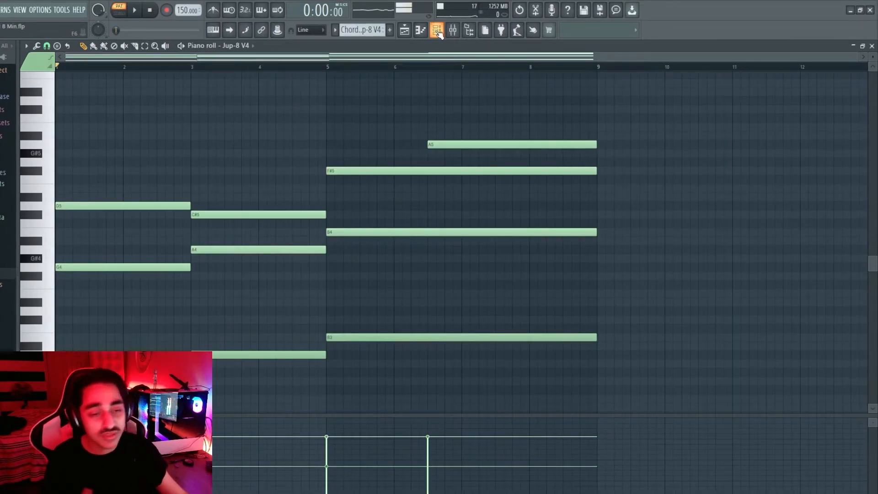
Switch from the Prophet V3 chords to the Wurli V2 pattern, preview it, then bring up the Channel Rack
left_click(374, 30)
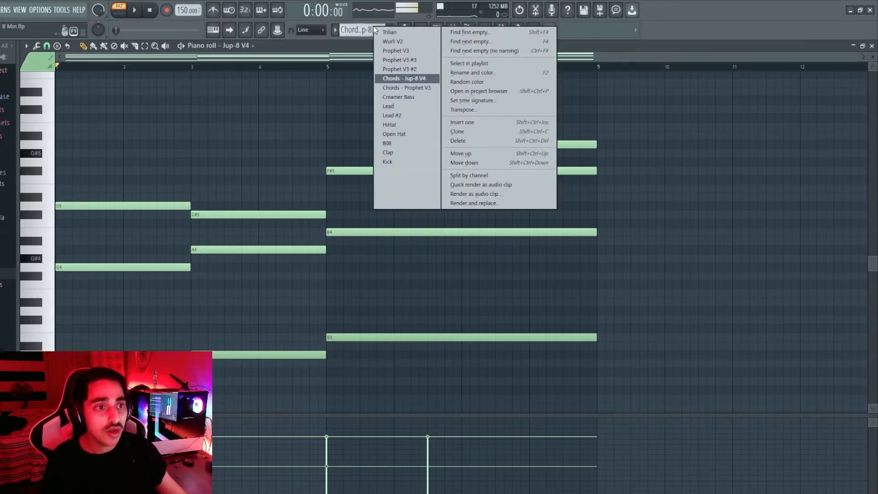
left_click(427, 89)
scroll(417, 193, "up", 4)
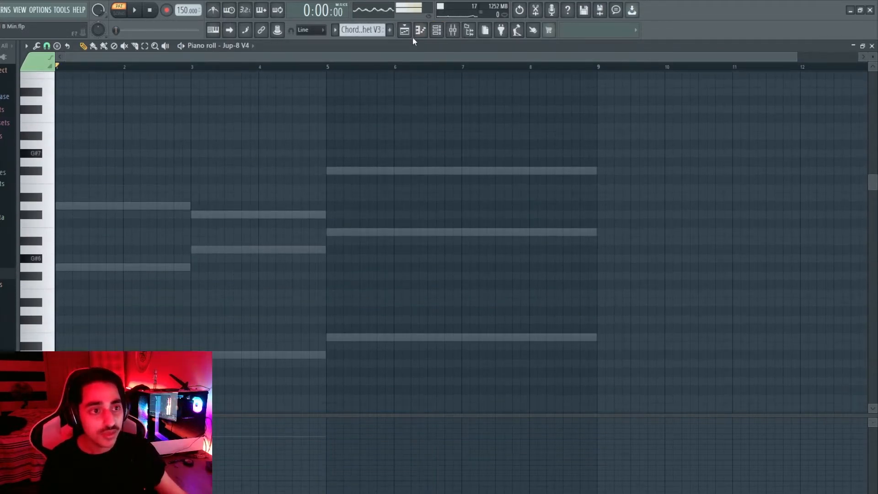
left_click(372, 34)
left_click(403, 54)
scroll(352, 202, "down", 4)
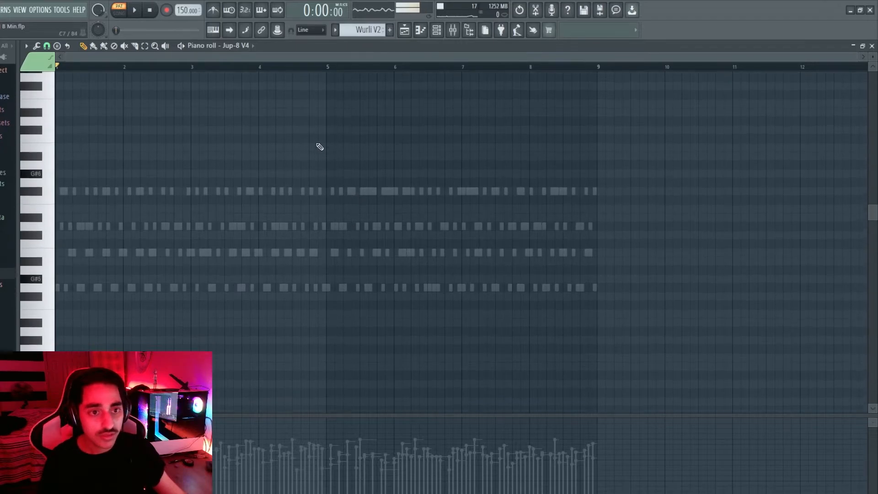
left_click(136, 11)
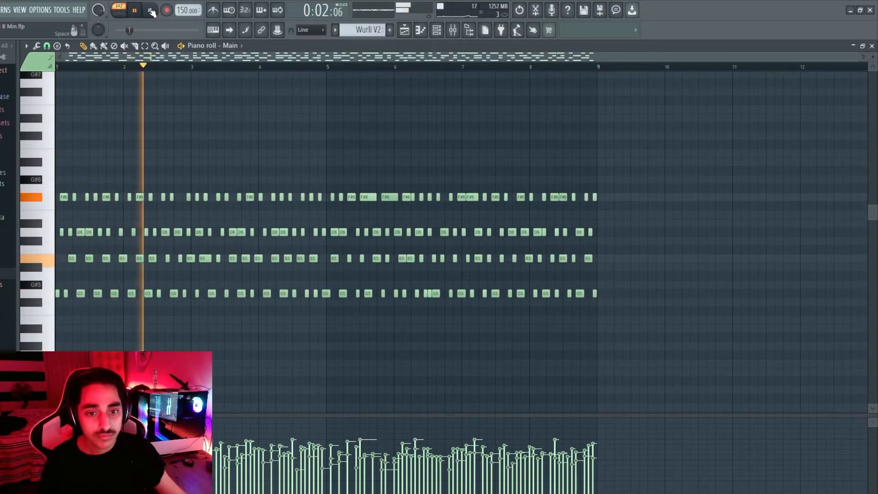
left_click(152, 11)
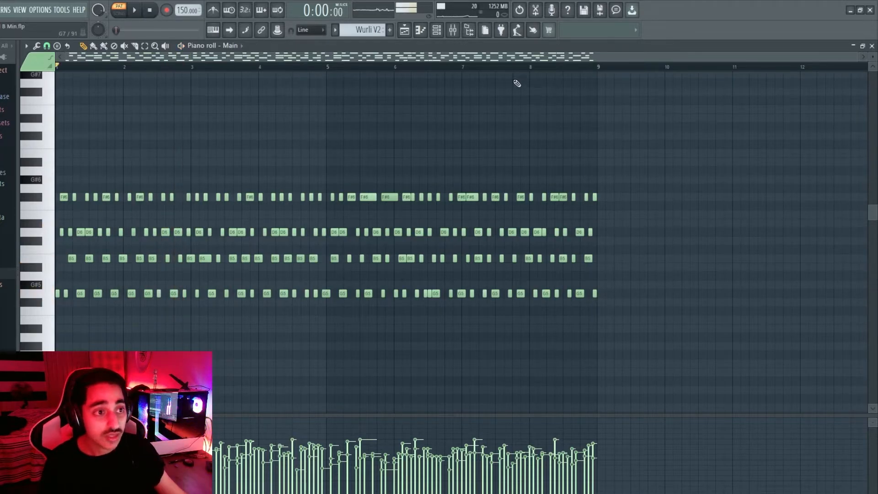
left_click(437, 31)
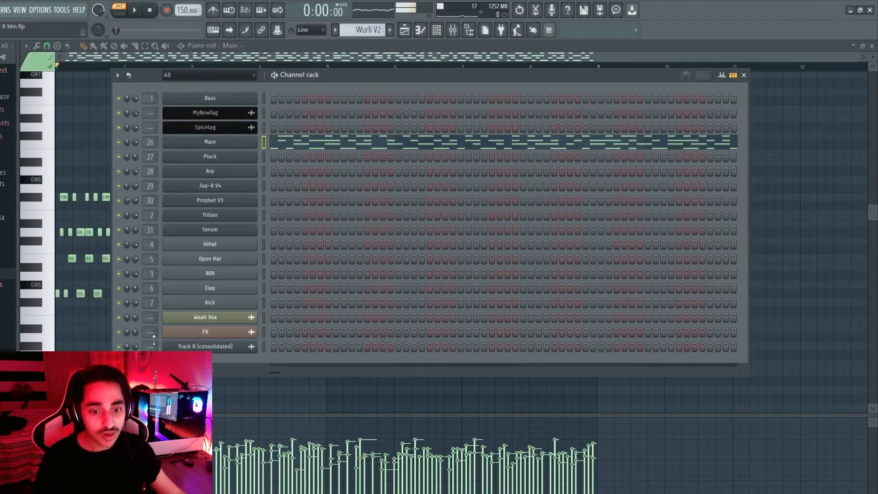
Check inserts up to Insert 32, then audition Main's ValhallaVintageVerb during playback
key("F9")
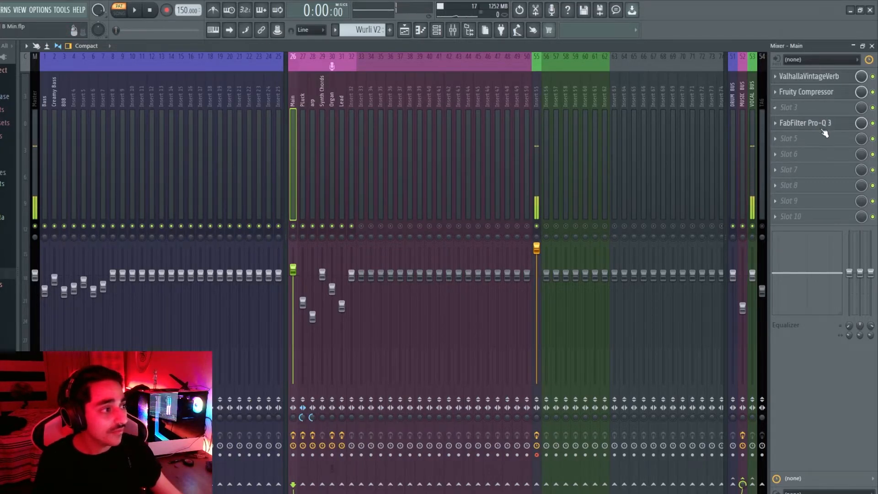
left_click(304, 100)
left_click(314, 102)
left_click(324, 101)
left_click(334, 100)
left_click(350, 102)
left_click(291, 102)
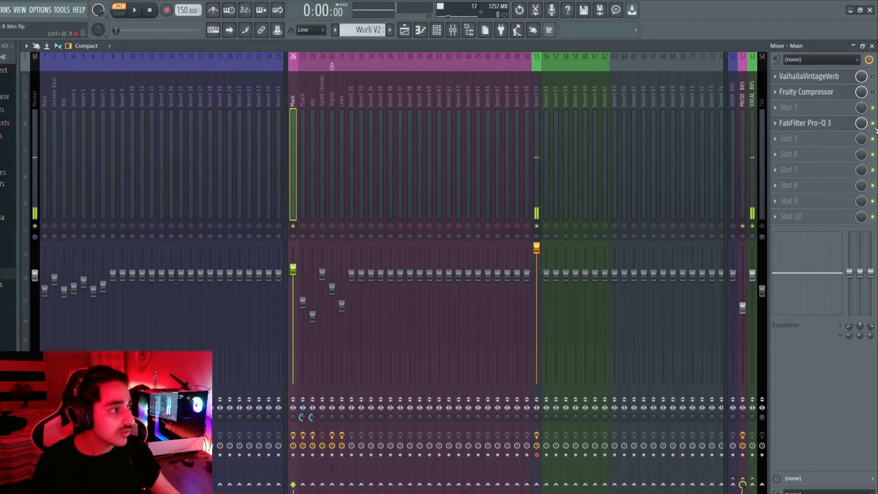
left_click(134, 10)
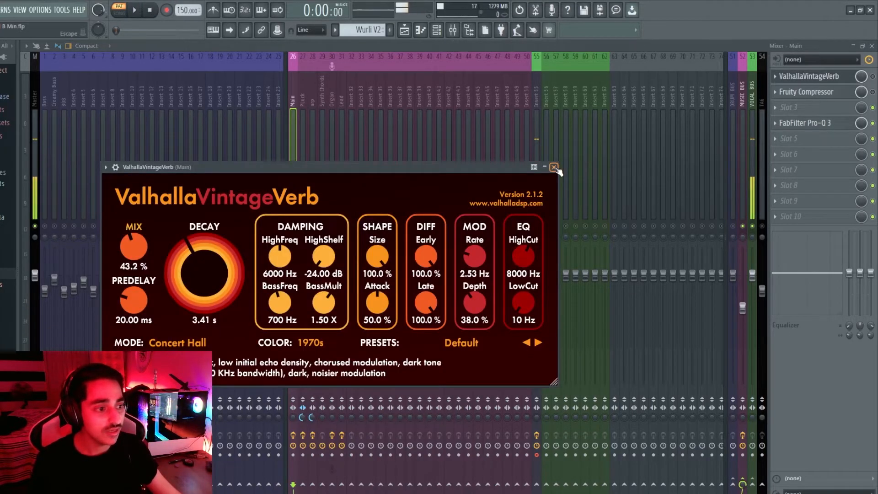
left_click(553, 168)
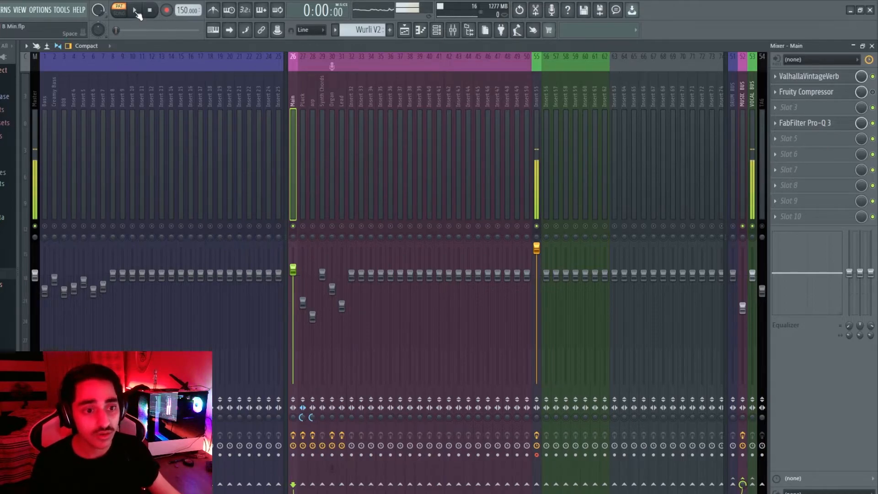
left_click(136, 11)
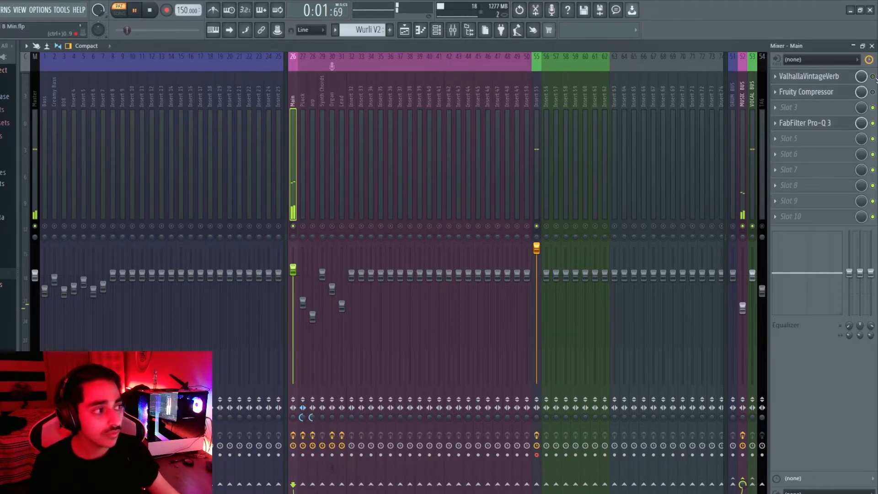
left_click(150, 12)
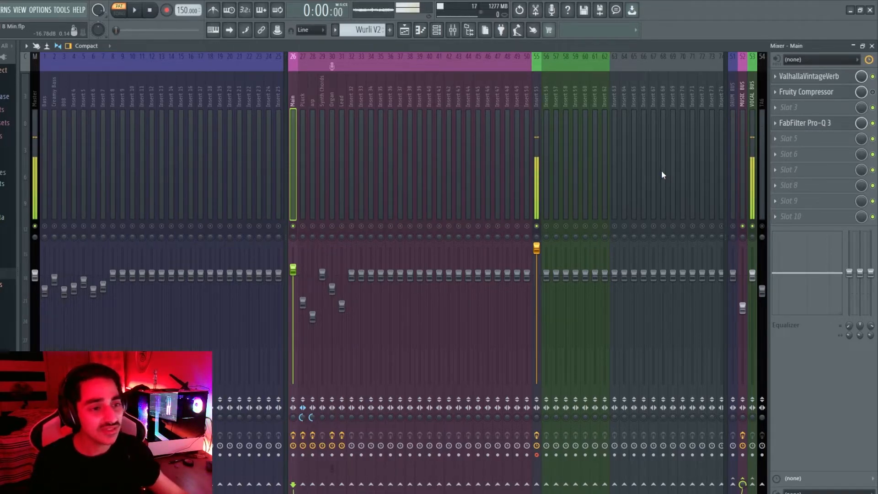
Inspect Main's Fruity Compressor settings and play the mix again
left_click(835, 95)
left_click(270, 92)
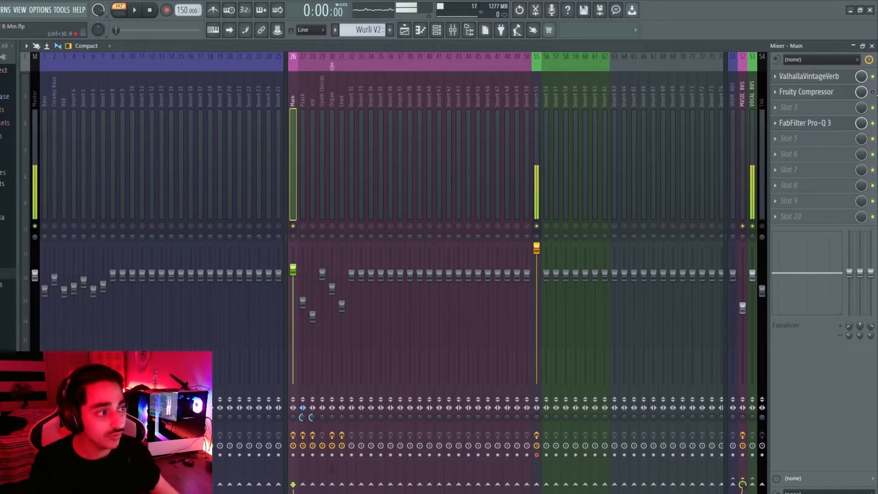
left_click(135, 11)
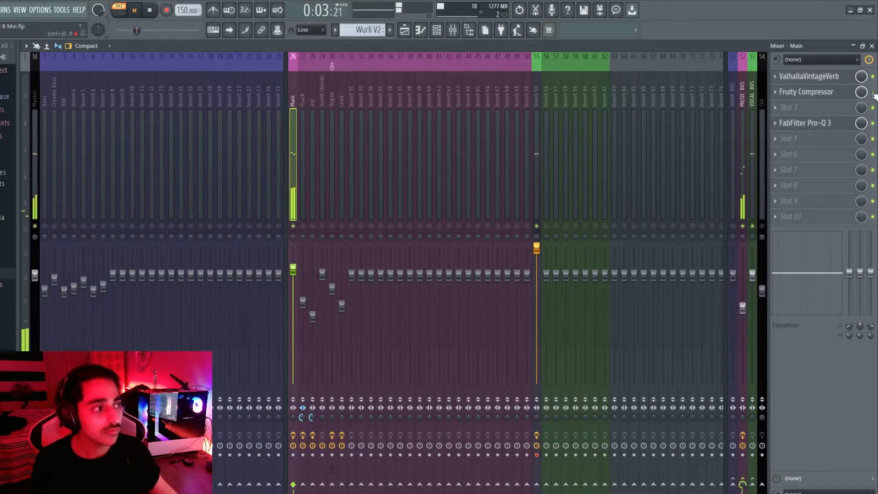
key("space")
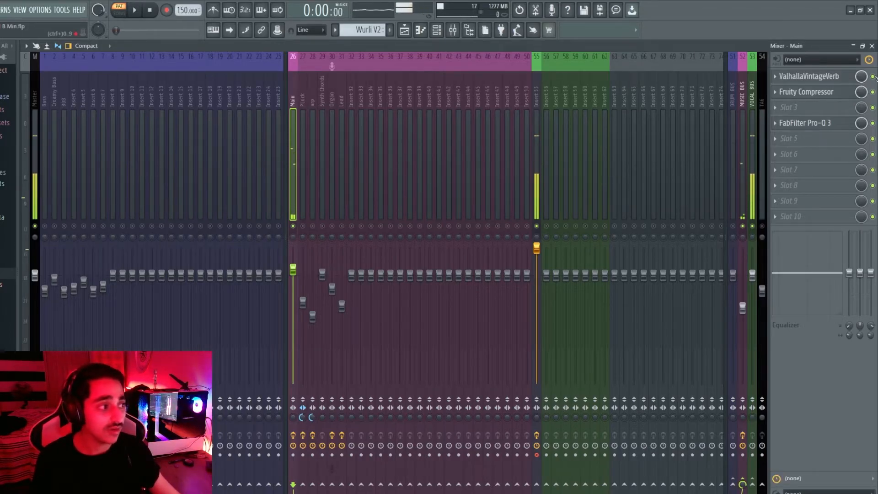
Review the effects on the Organ, arp, Synth Chords, PLuck, Main, Bass and 808 tracks
left_click(331, 169)
left_click(313, 94)
left_click(322, 93)
left_click(303, 95)
left_click(294, 97)
left_click(45, 124)
left_click(64, 132)
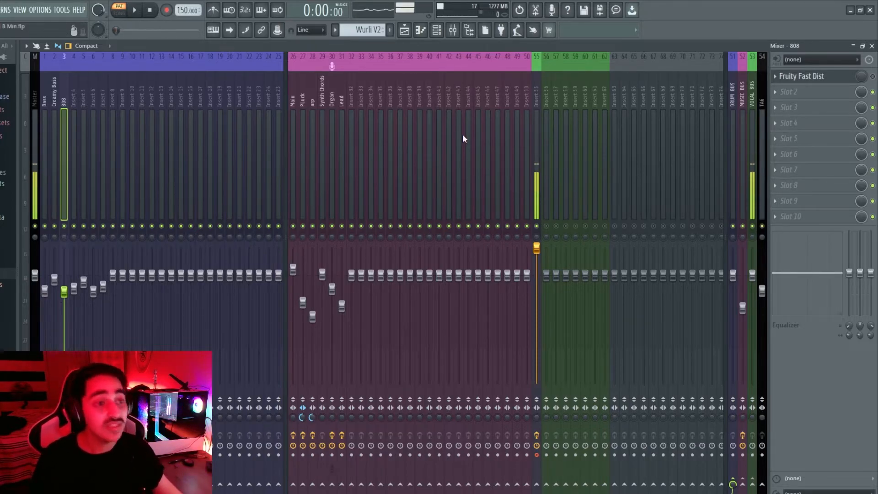
Add a new empty arrangement, Arrangement_2, in the Playlist
left_click(405, 31)
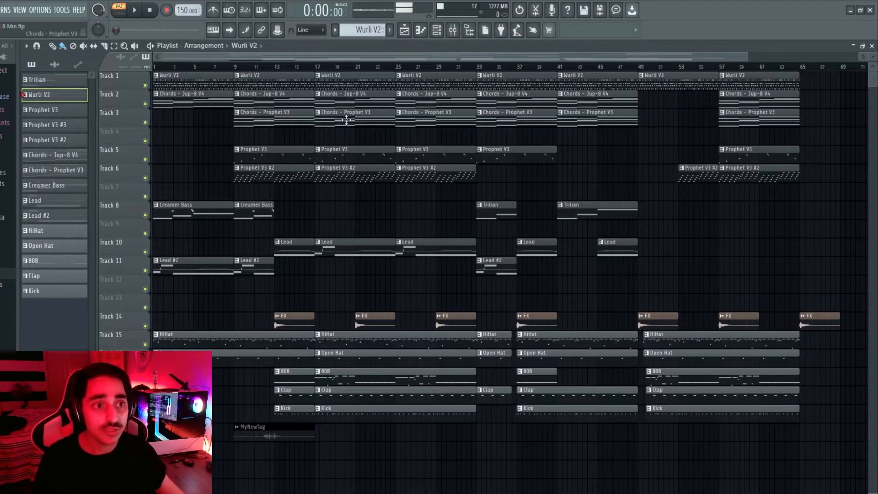
left_click(206, 46)
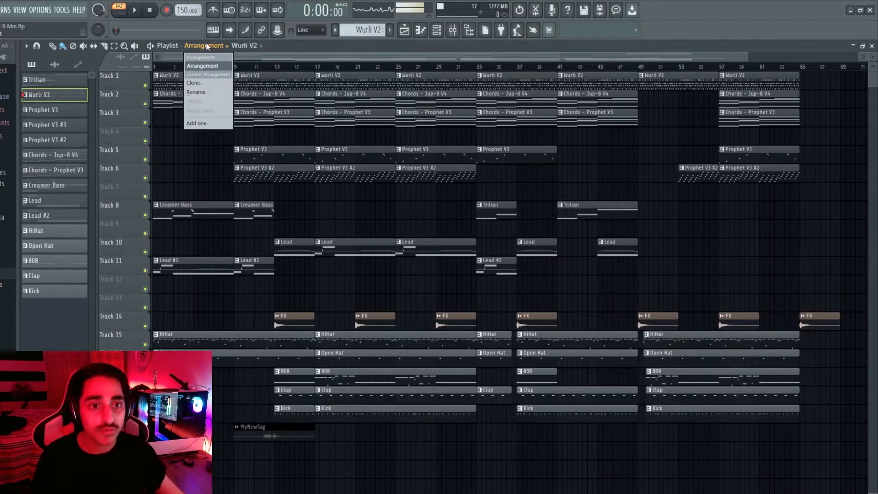
left_click(210, 123)
scroll(289, 163, "up", 2)
scroll(289, 163, "down", 2)
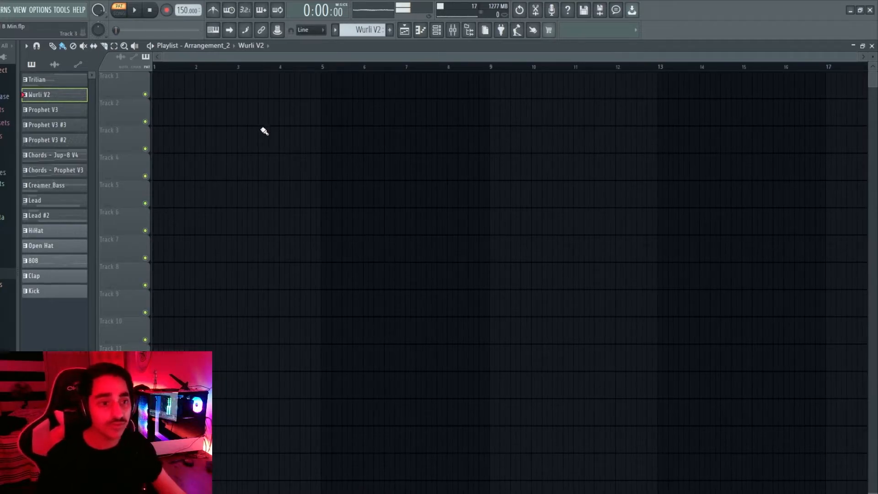
Place Chords - Jup-8 V4 on Track 1 at bar 1 and play it
left_click_drag(69, 85, 71, 193)
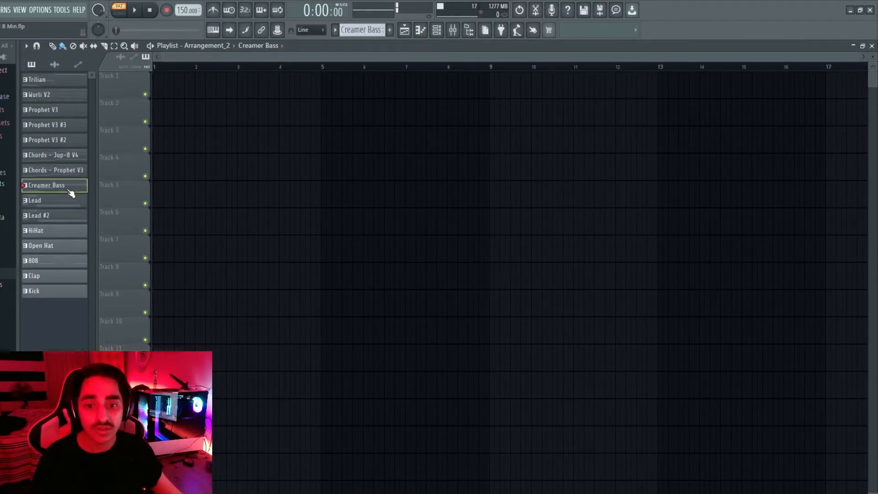
left_click(61, 156)
left_click_drag(46, 158, 205, 88)
left_click_drag(373, 76, 321, 74)
scroll(366, 138, "down", 2)
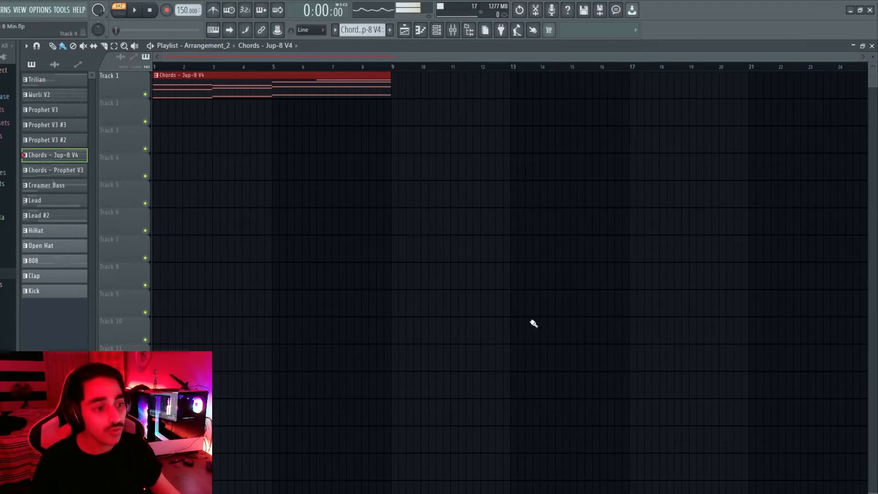
left_click(136, 11)
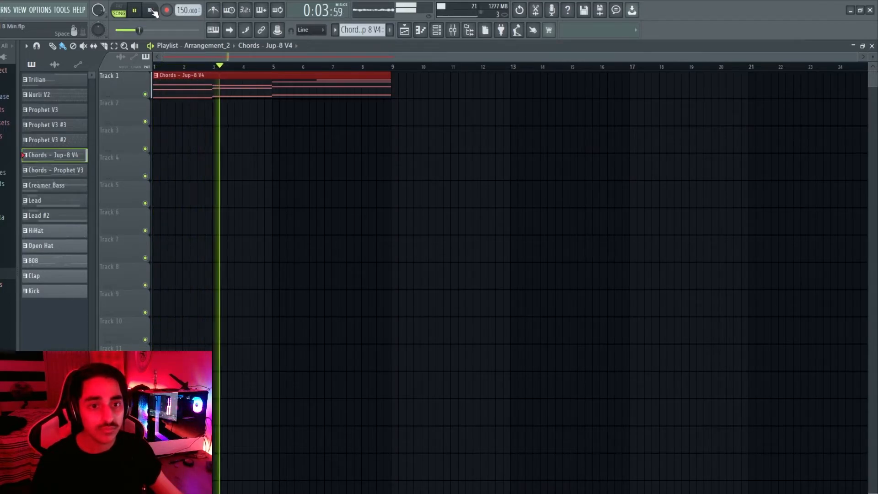
left_click(150, 11)
Layer Chords - Prophet V3, Wurli V2 and Lead #2 on Tracks 2–4 at bar 1, previewing each
left_click_drag(54, 170, 160, 142)
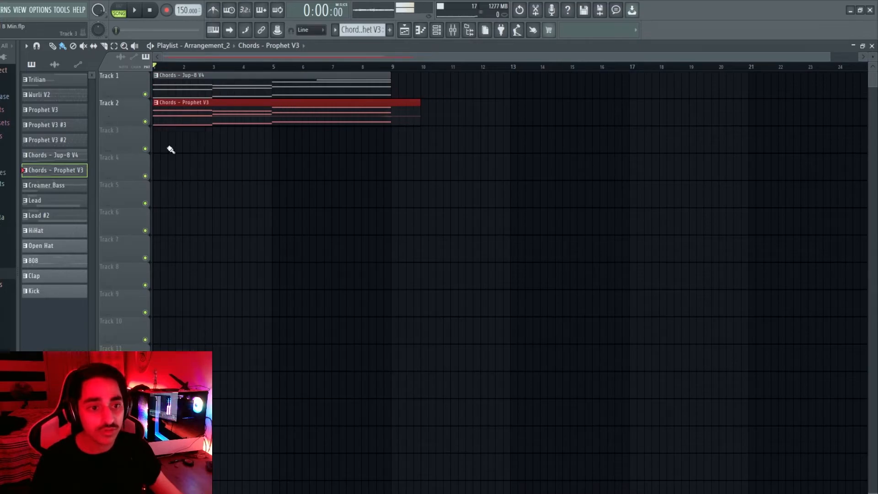
left_click(135, 11)
left_click(150, 11)
left_click_drag(51, 99, 165, 137)
left_click(135, 11)
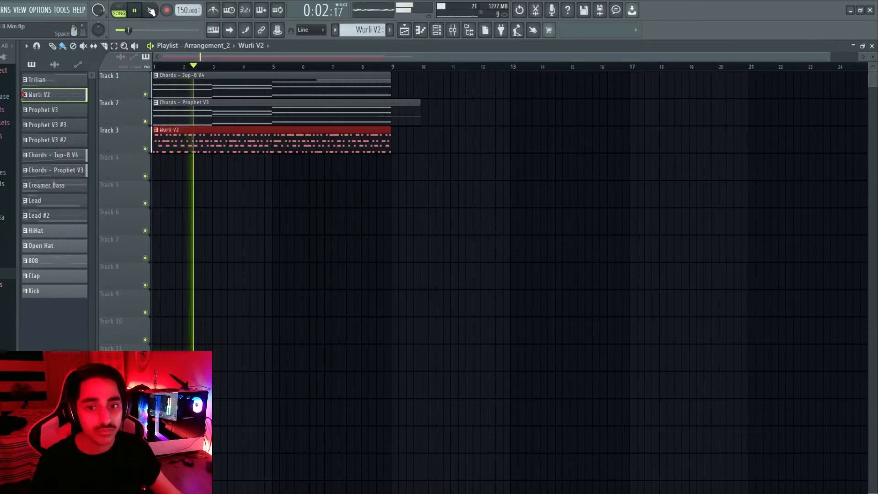
left_click(151, 10)
left_click_drag(76, 197, 163, 167)
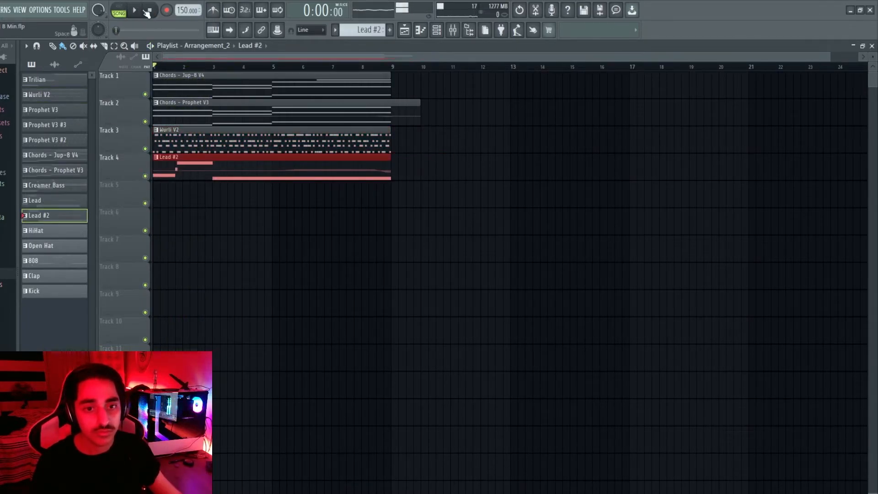
left_click(135, 10)
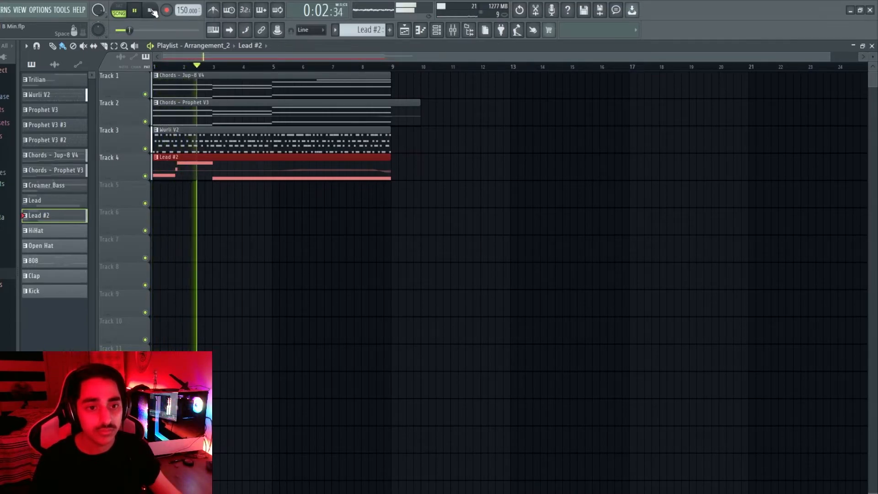
left_click(151, 11)
Trim the Prophet chords clip at bar 9 and place Trilian on Track 5 at bar 1
left_click_drag(396, 104, 395, 126)
right_click(397, 119)
key("p")
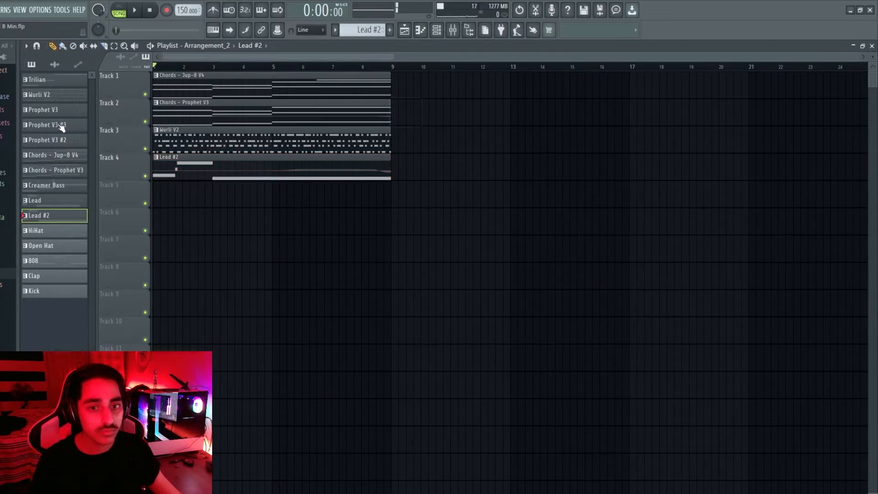
left_click_drag(64, 80, 158, 188)
key("space")
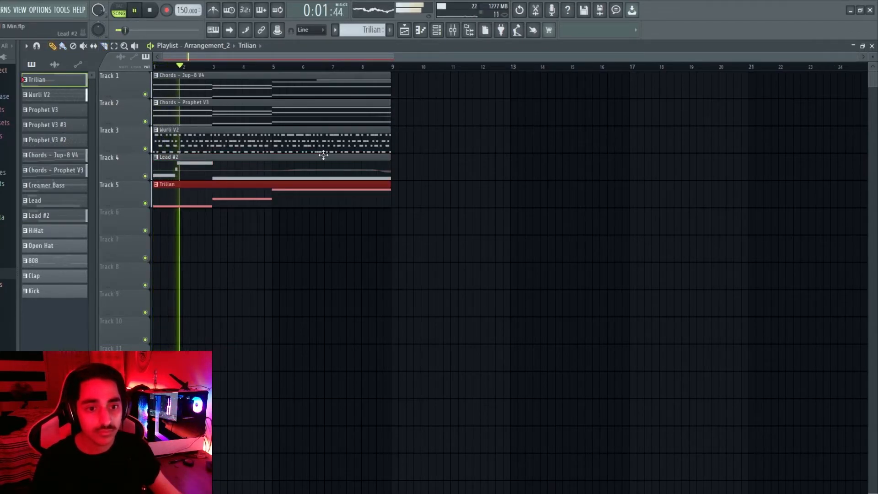
key("space")
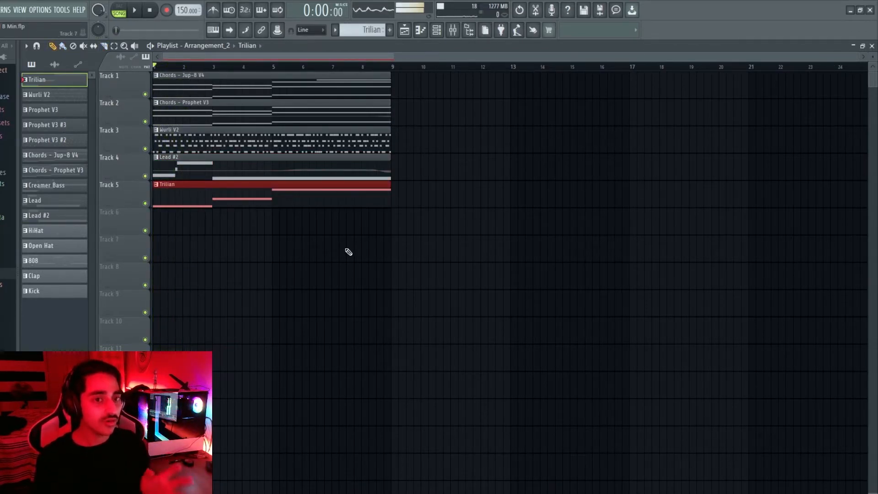
Place the HiHat pattern on Track 6 at bar 1 and remove a stray HiHat clip at bar 12
left_click_drag(64, 231, 158, 216)
key("space")
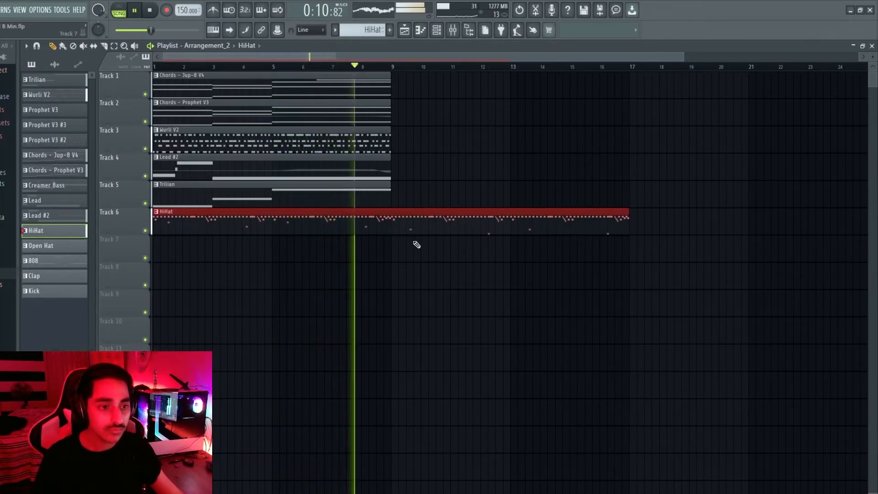
key("space")
left_click(474, 117)
right_click(475, 118)
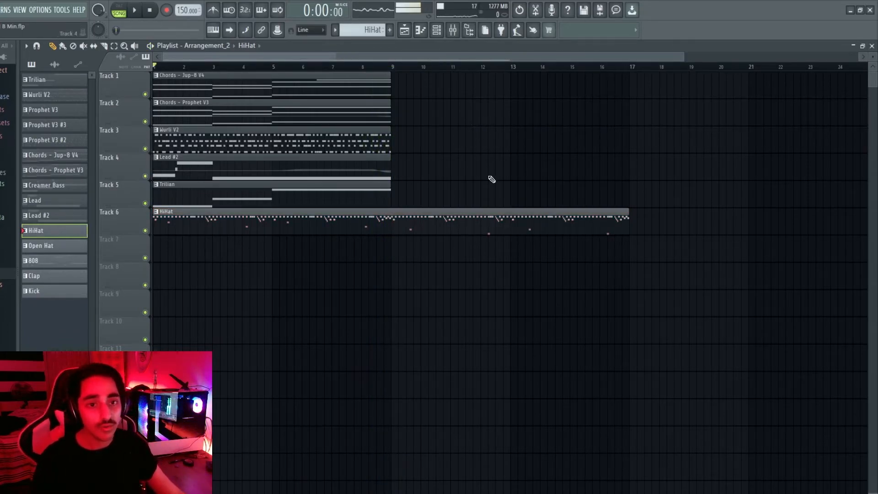
Look over the File menu's export options without exporting, then play the song and replay from bar 9
left_click(1, 9)
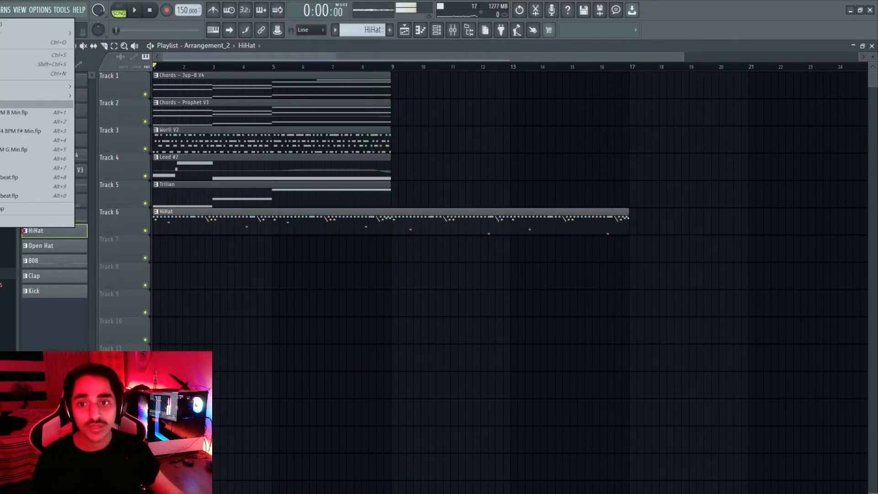
mouse_move(36, 96)
left_click(97, 103)
left_click(474, 45)
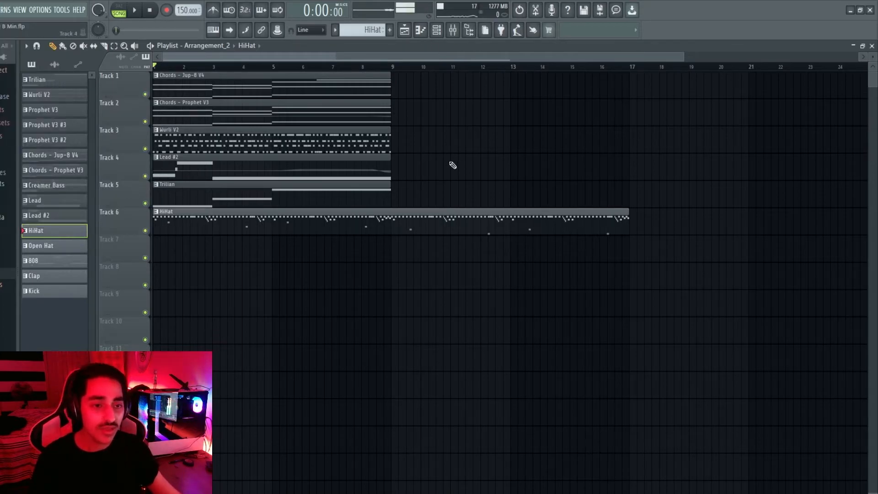
scroll(442, 162, "down", 1)
key("space")
left_click_drag(158, 69, 338, 77)
key("space")
key("space")
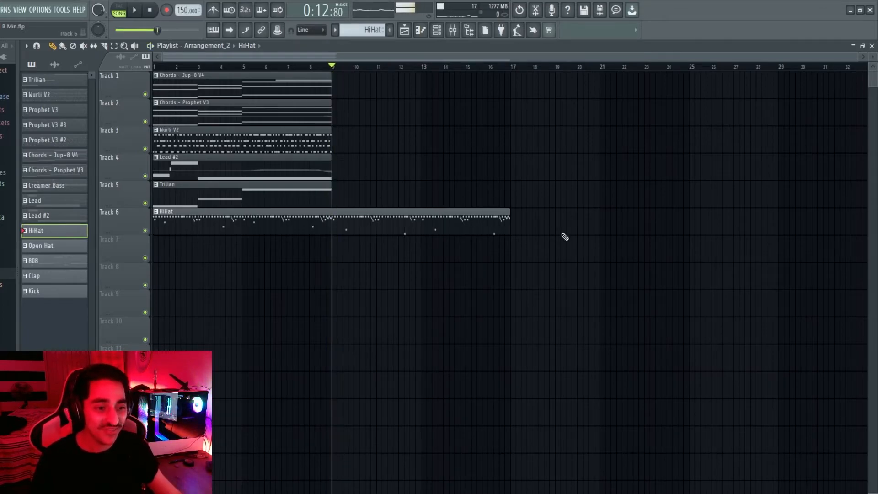
Place Open Hat, 808, Clap and Kick on Tracks 8–11 starting at bar 1
left_click_drag(68, 247, 263, 278)
left_click_drag(54, 261, 155, 304)
left_click_drag(54, 276, 138, 334)
left_click_drag(54, 291, 138, 361)
Reset the song position to the start and delete a stray Chords clip from the playlist
left_click(518, 68)
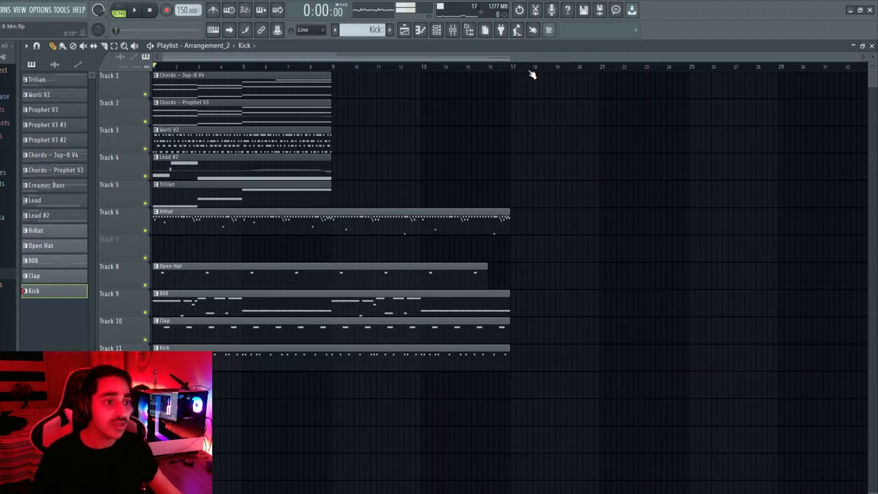
left_click(299, 76)
left_click_drag(432, 57, 504, 69)
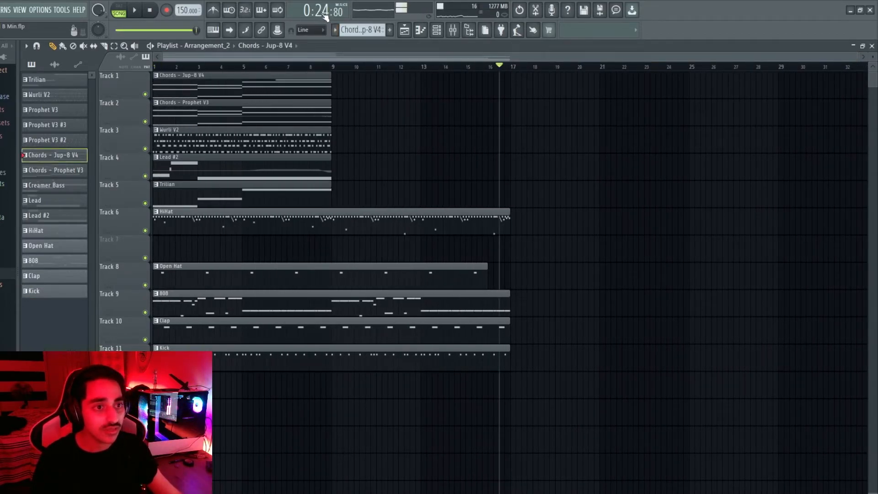
left_click(546, 87)
left_click_drag(612, 99, 596, 101)
right_click(596, 101)
left_click_drag(581, 85, 666, 68)
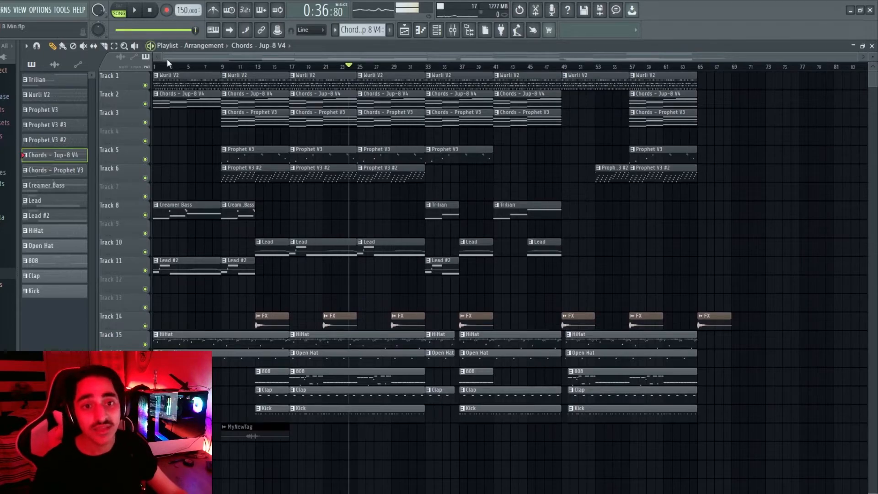
key("space")
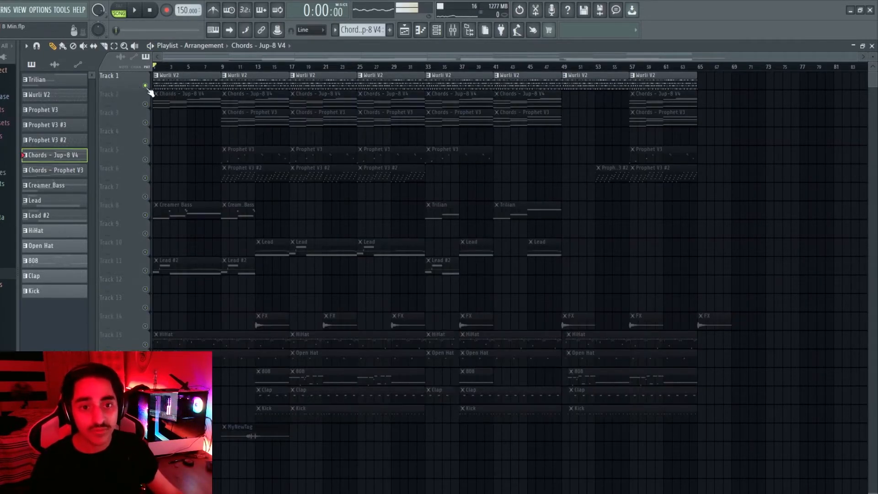
key("space")
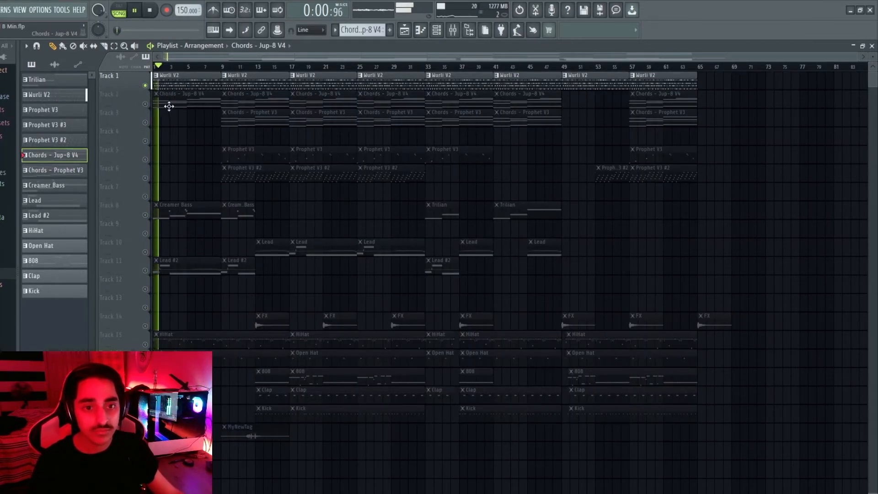
left_click(145, 104)
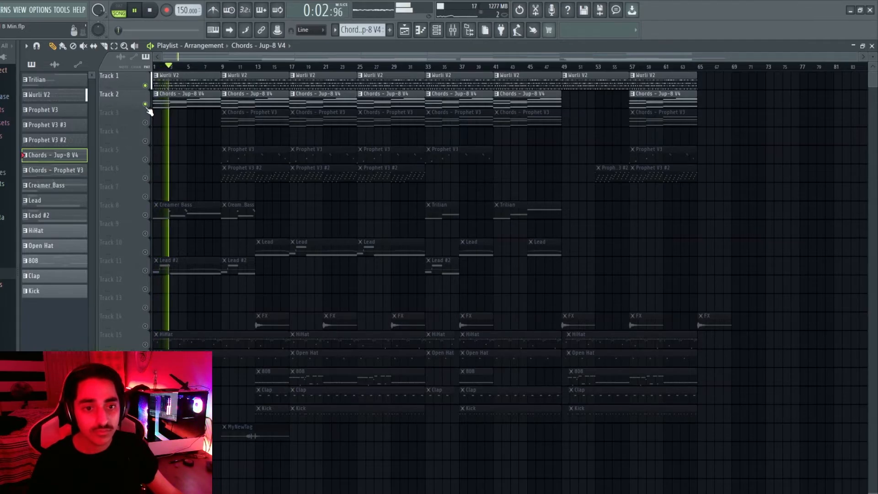
left_click(145, 215)
left_click(145, 270)
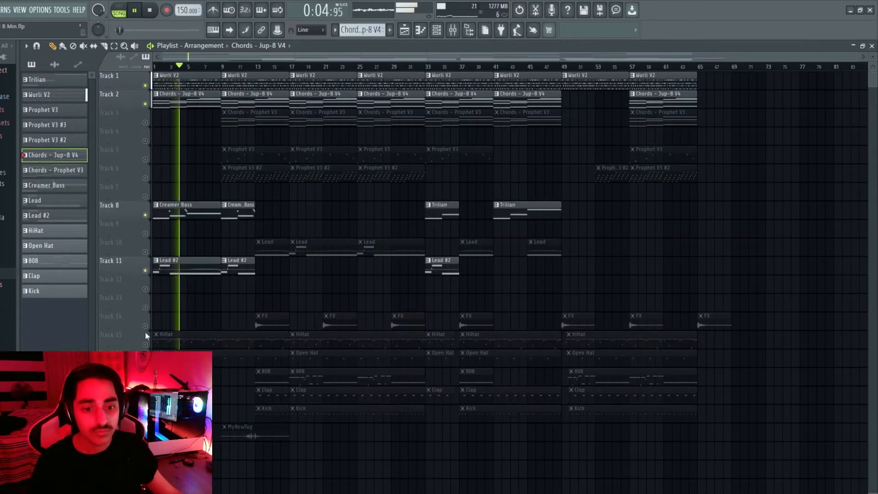
left_click(145, 345)
left_click(145, 363)
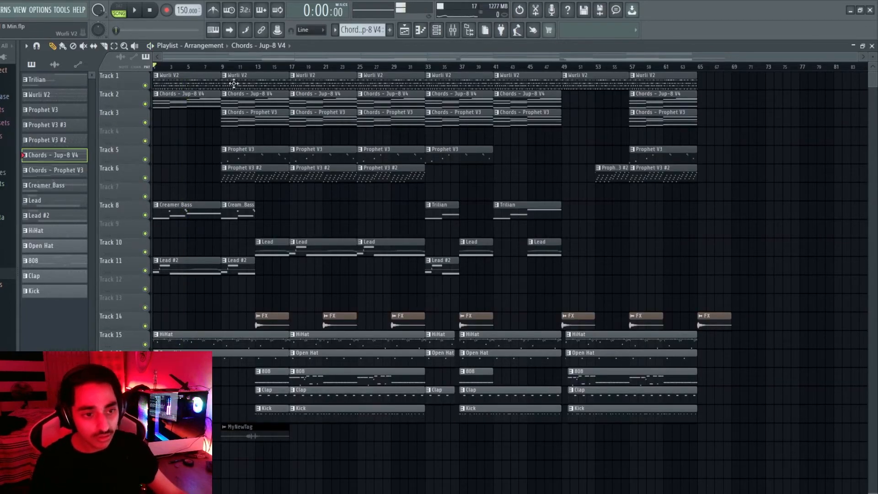
left_click(135, 11)
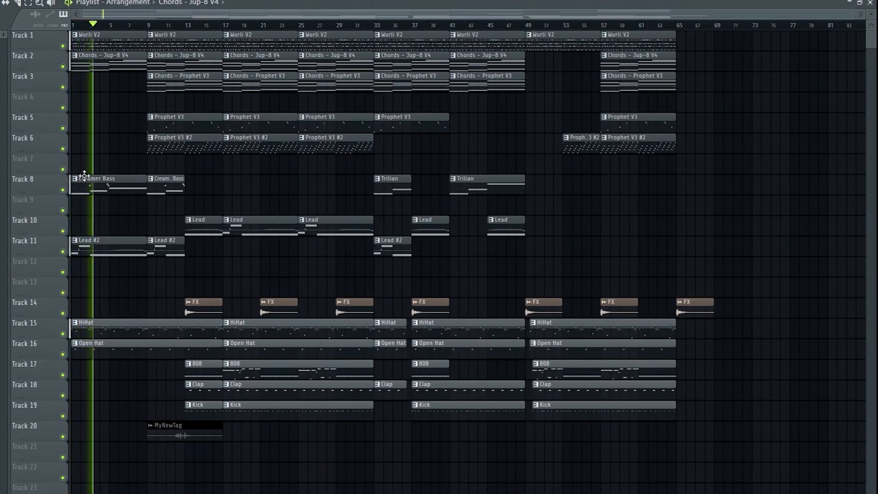
left_click(62, 252)
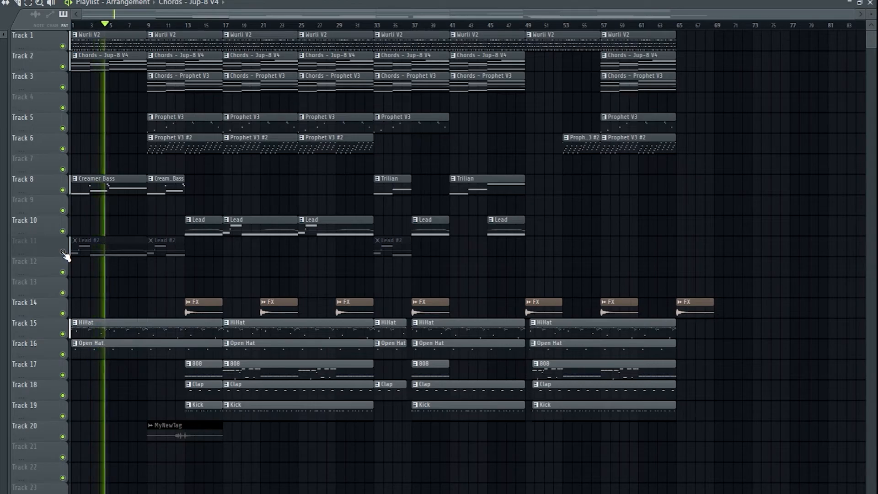
left_click(63, 252)
left_click(63, 334)
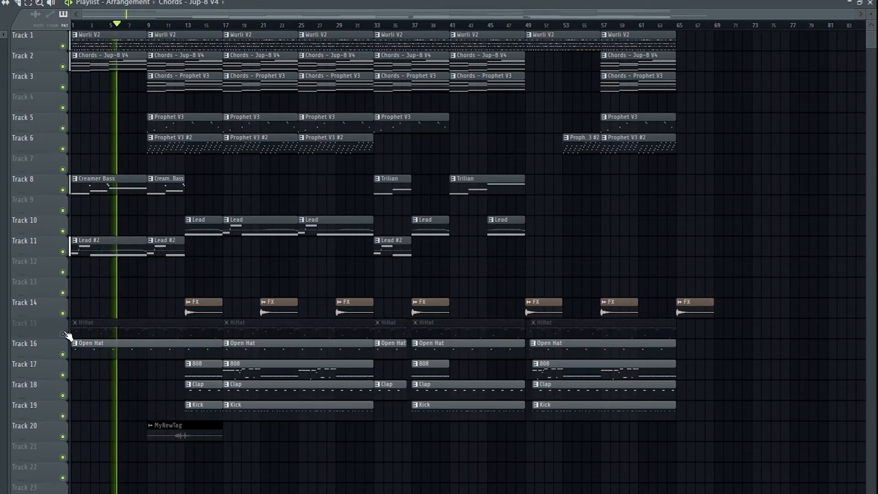
left_click(63, 334)
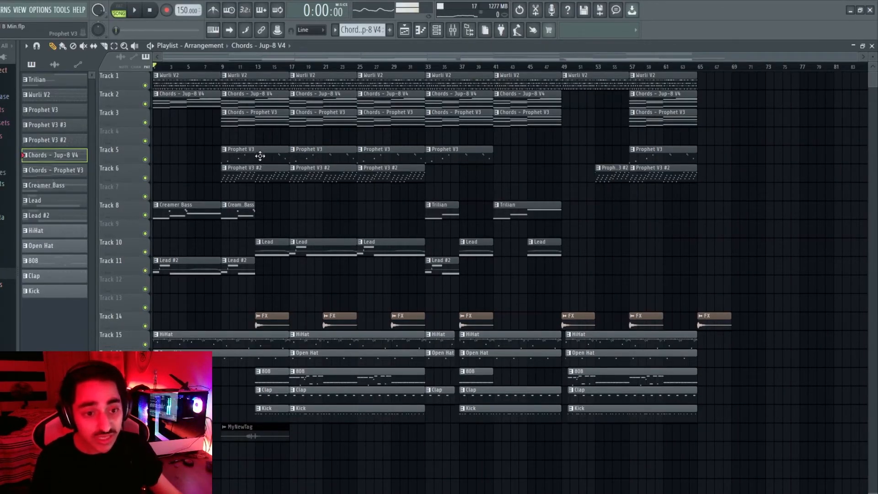
left_click_drag(147, 87, 170, 197)
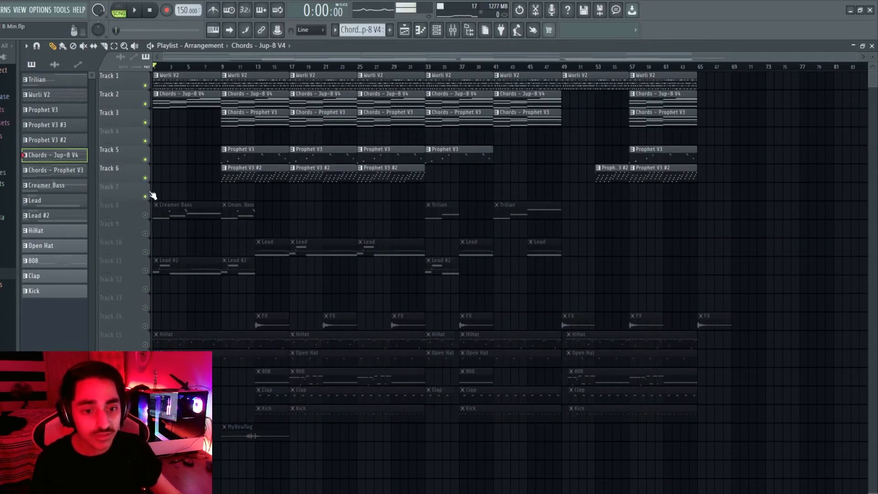
key("space")
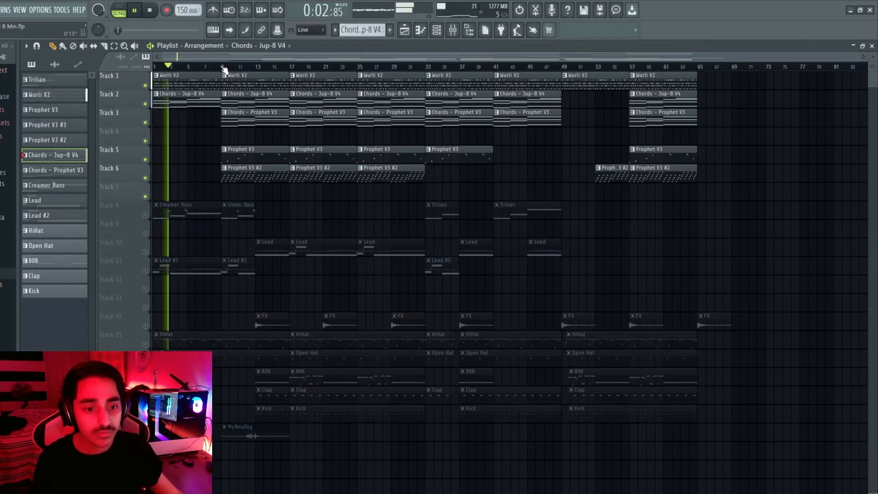
key("space")
left_click(223, 68)
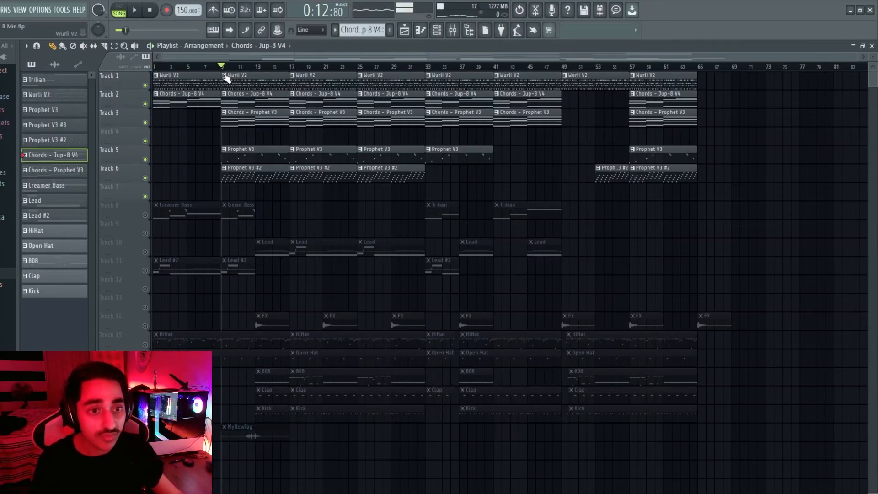
key("space")
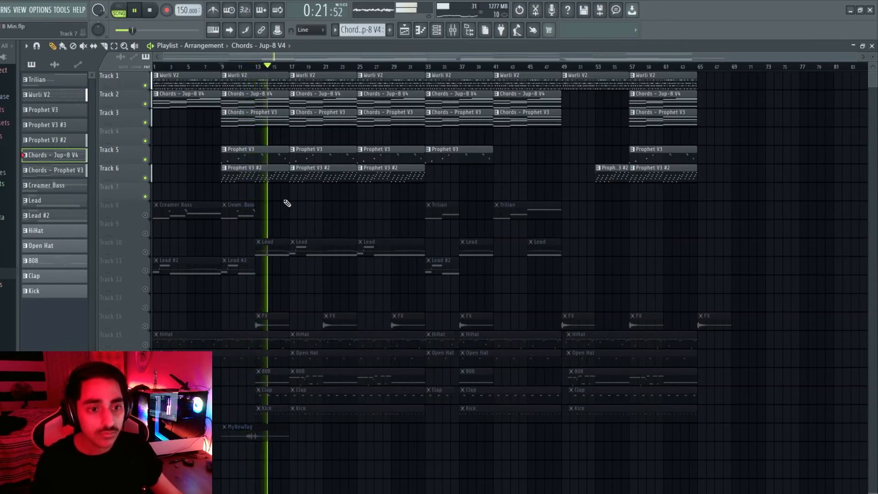
key("space")
left_click(145, 270)
left_click(145, 252)
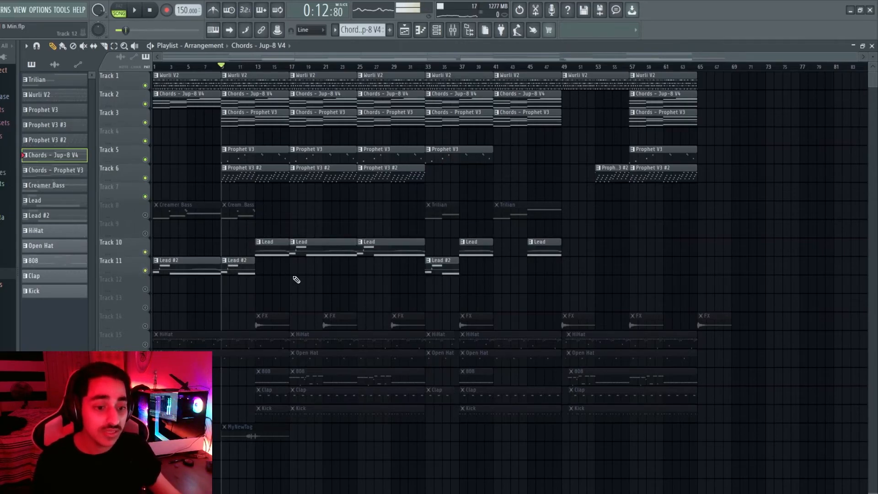
key("space")
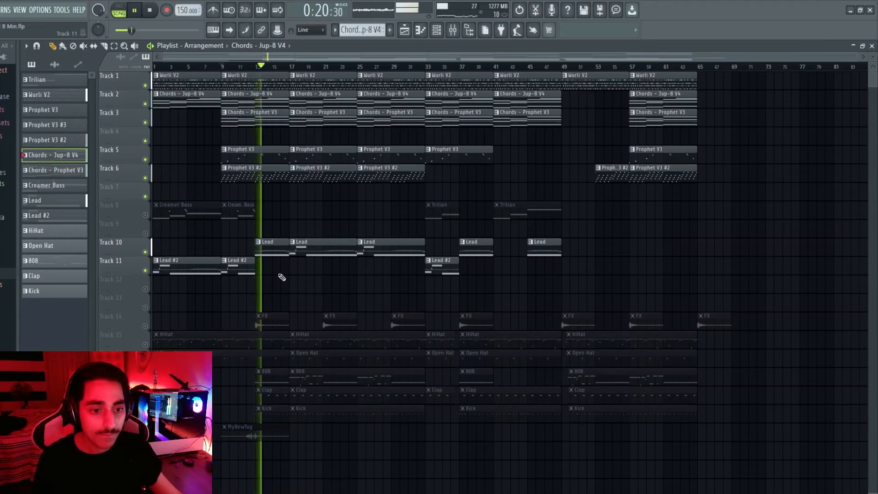
key("space")
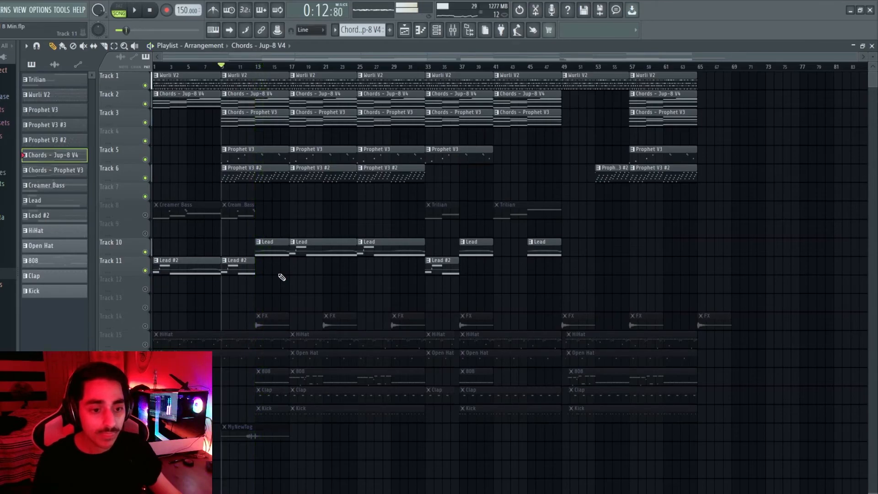
left_click(146, 215)
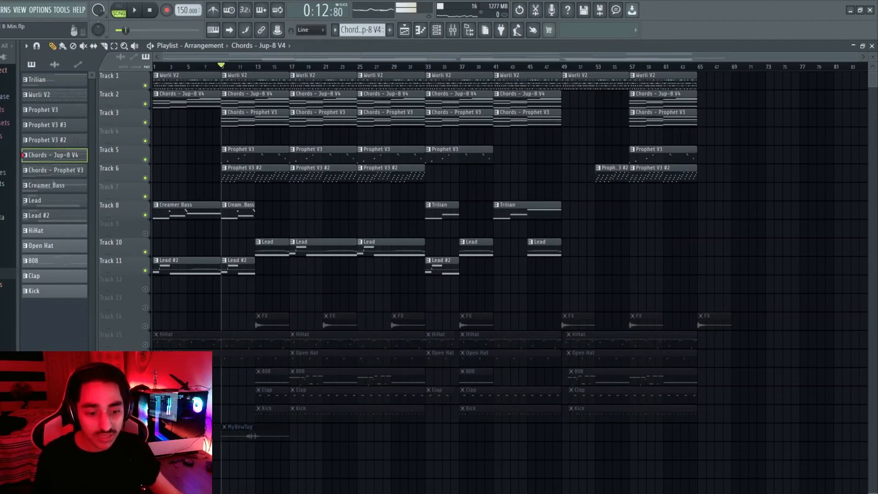
left_click(146, 382)
key("space")
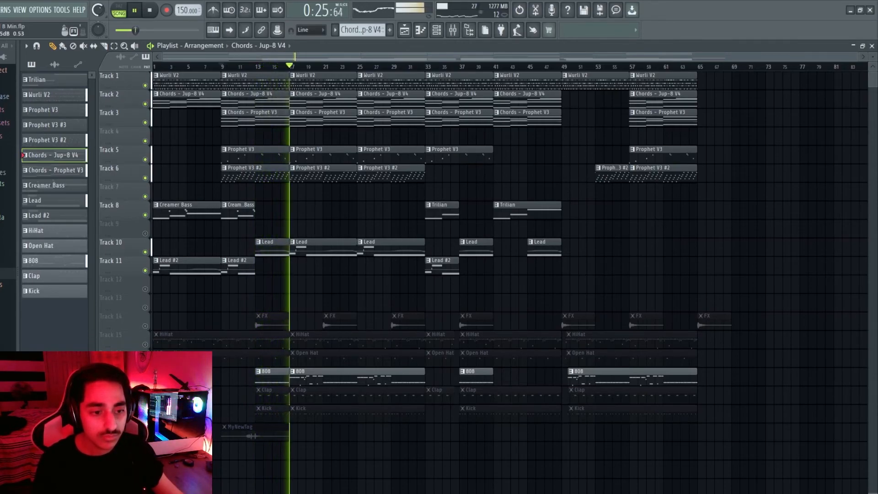
key("space")
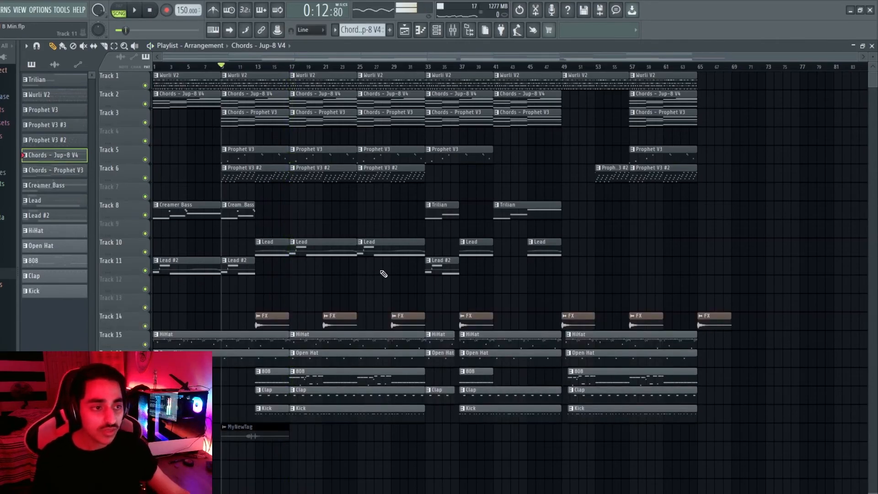